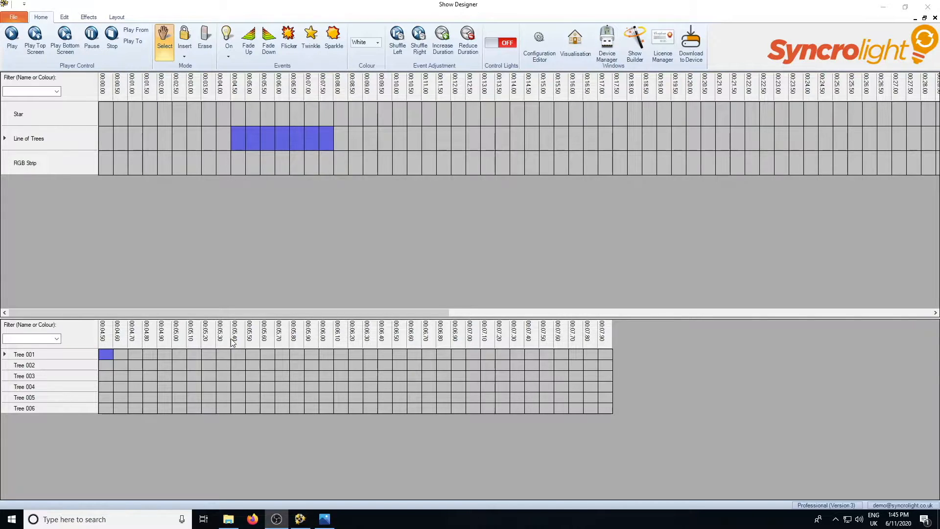
# Switch to Photos to review the controller wiring diagram in Demo.png, and return to Show Designer.
pyautogui.click(324, 519)
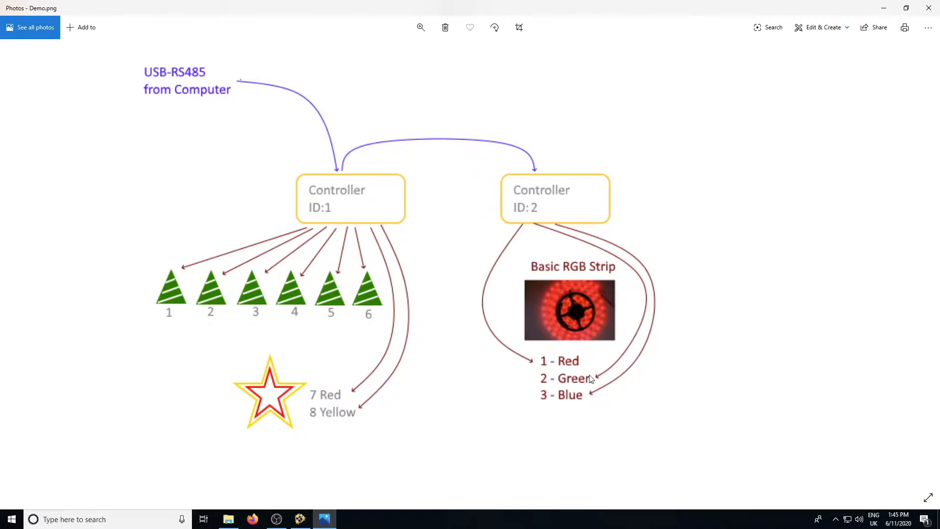
pyautogui.click(882, 10)
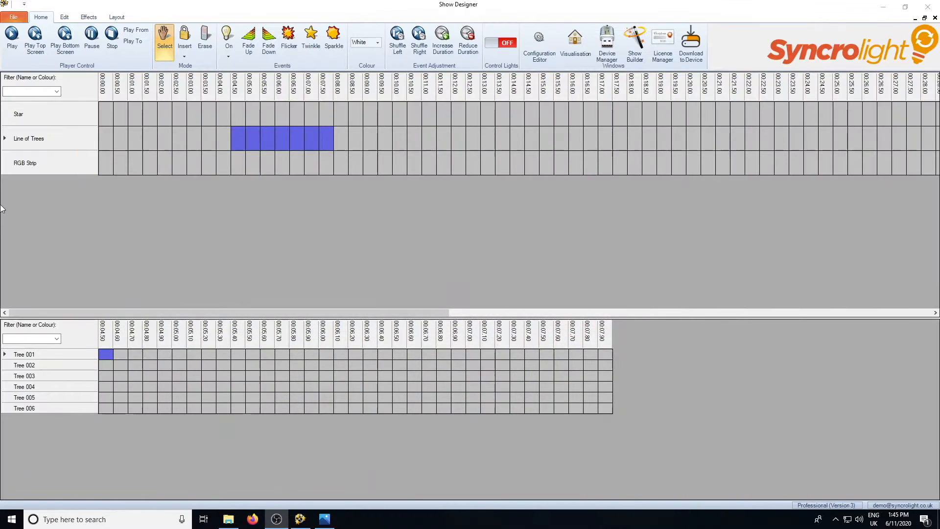
pyautogui.moveTo(193, 139); pyautogui.dragTo(342, 139)
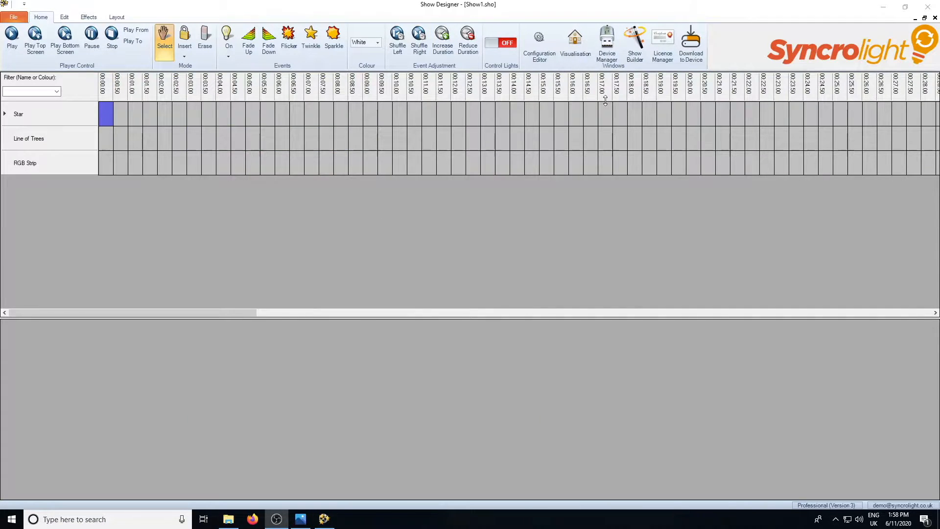
# Create a new visualisation file named Visualisation in Documents for the show, replacing the existing file.
pyautogui.click(580, 57)
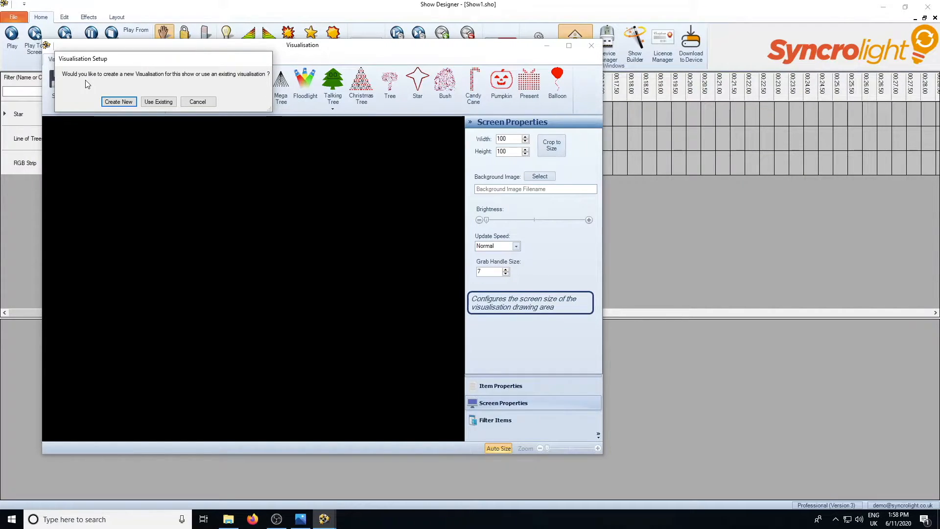
pyautogui.click(118, 102)
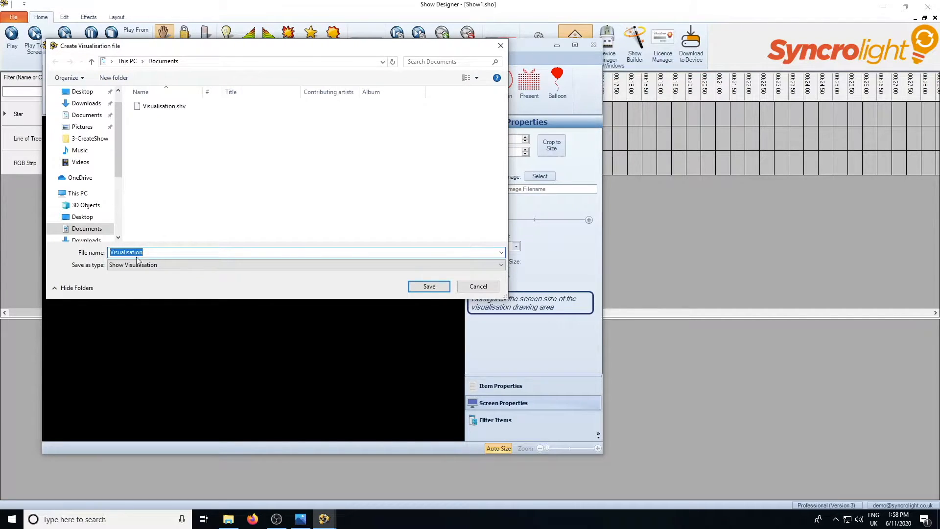
pyautogui.click(426, 289)
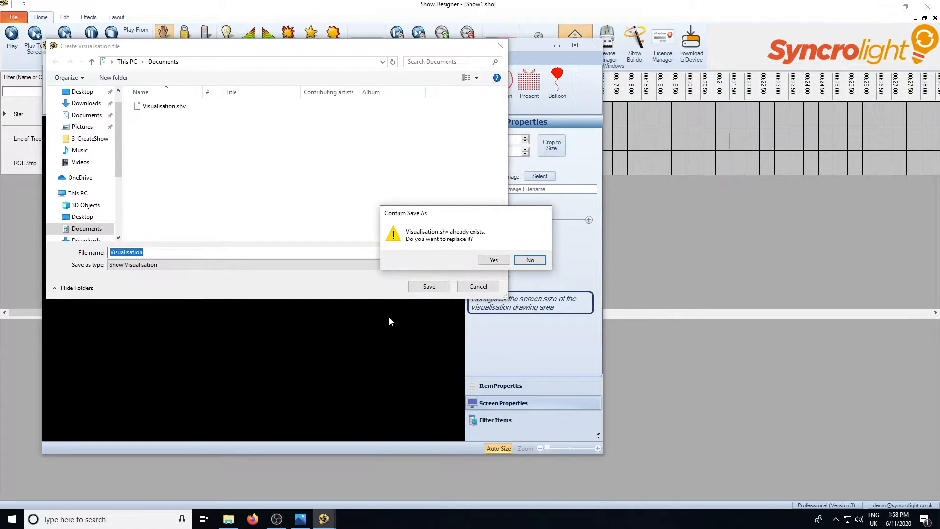
pyautogui.click(499, 262)
pyautogui.moveTo(341, 45); pyautogui.dragTo(399, 21)
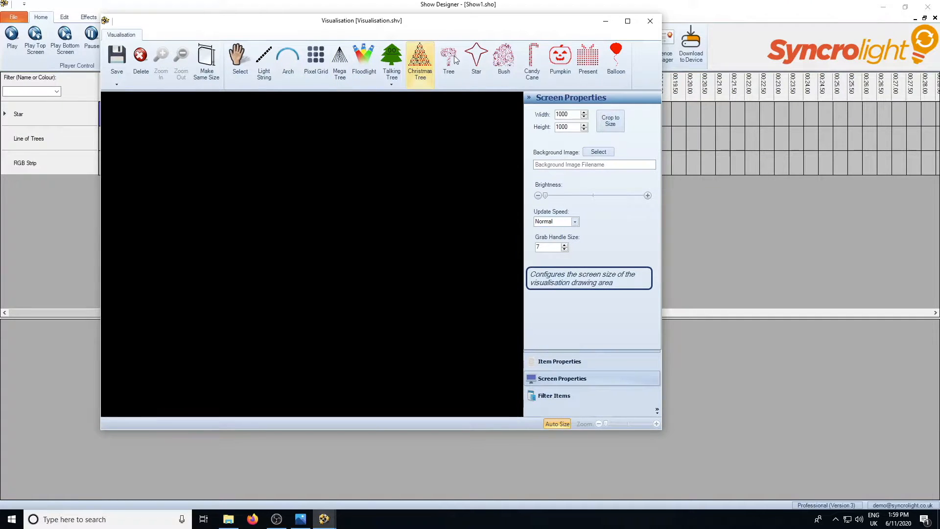
# Close the Visualisation window, reopen it from the show, and reposition it over the timeline.
pyautogui.click(650, 22)
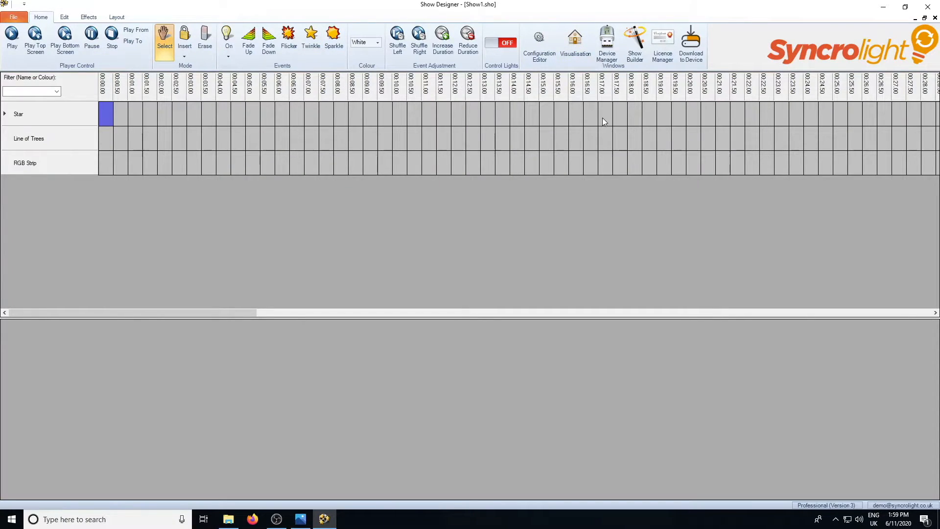
pyautogui.click(577, 45)
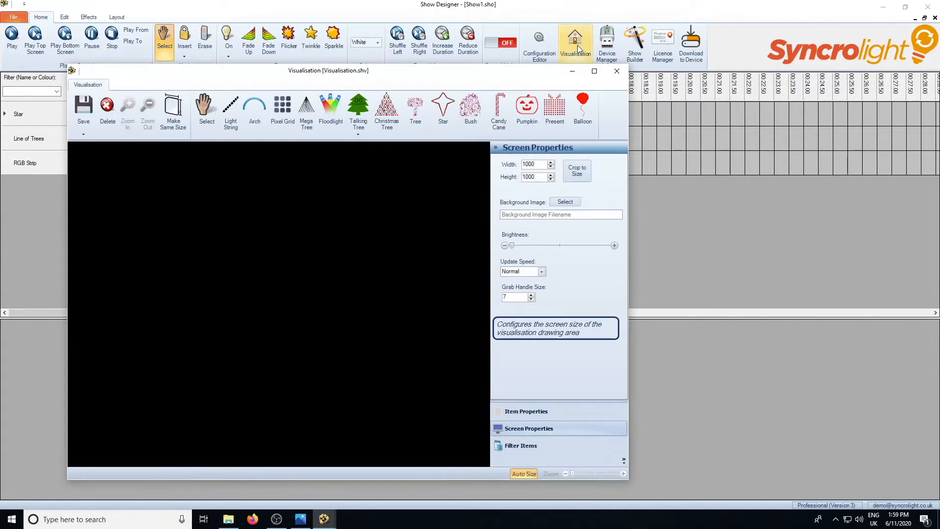
pyautogui.moveTo(437, 78); pyautogui.dragTo(469, 66)
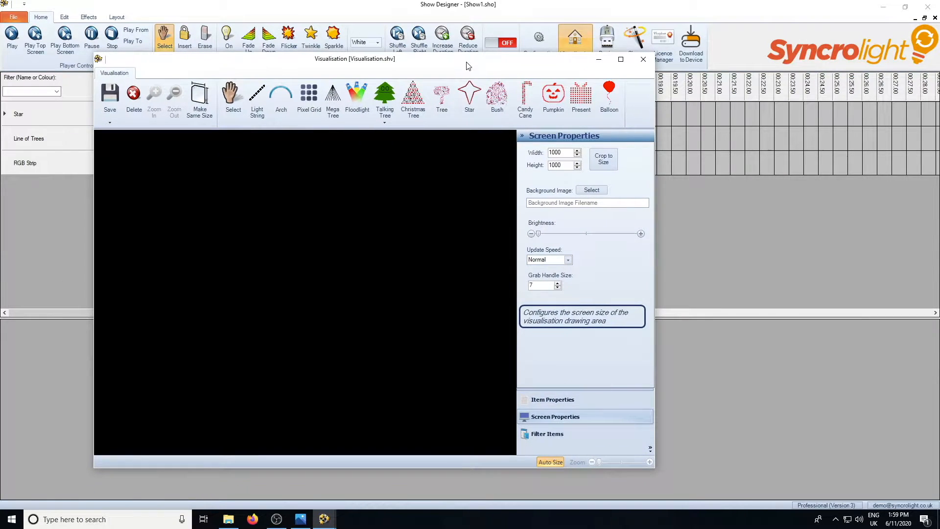
pyautogui.click(575, 42)
pyautogui.click(575, 42)
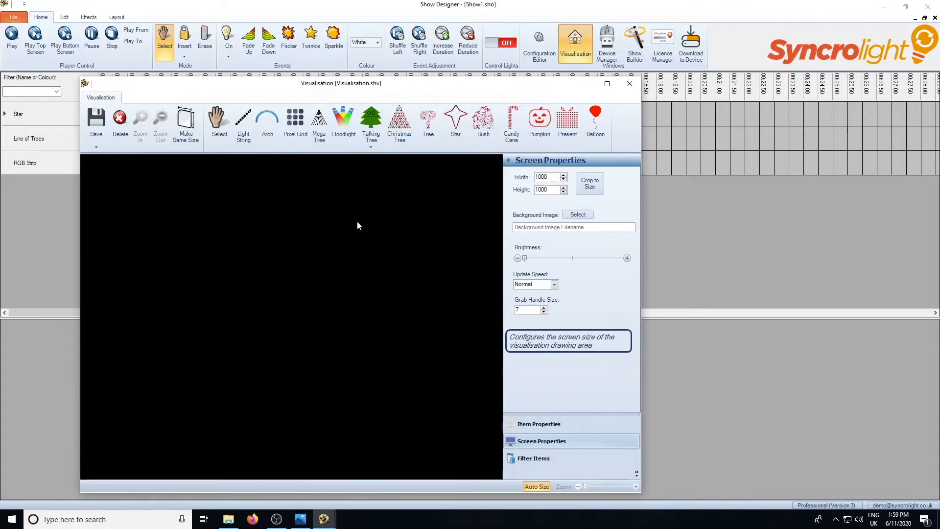
pyautogui.moveTo(343, 91); pyautogui.dragTo(348, 77)
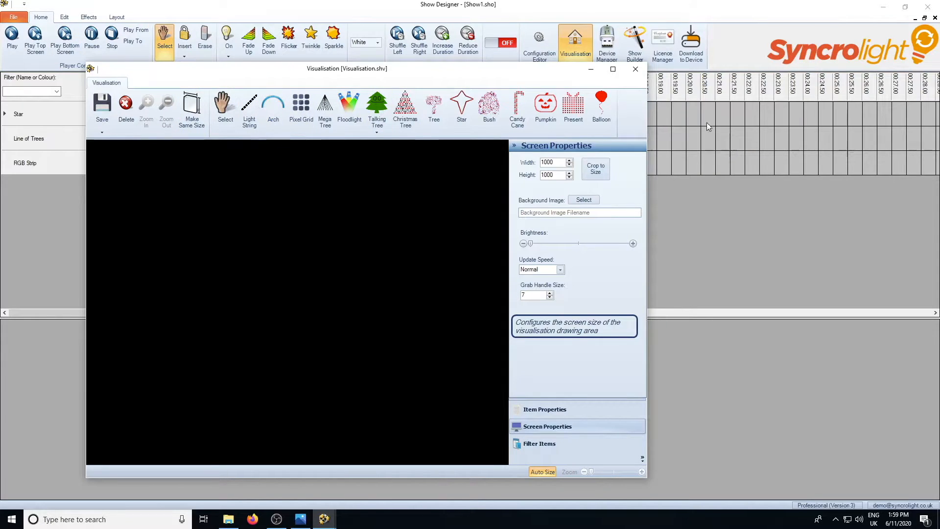
# Examine the visualisation's item properties and return to its screen properties.
pyautogui.click(514, 145)
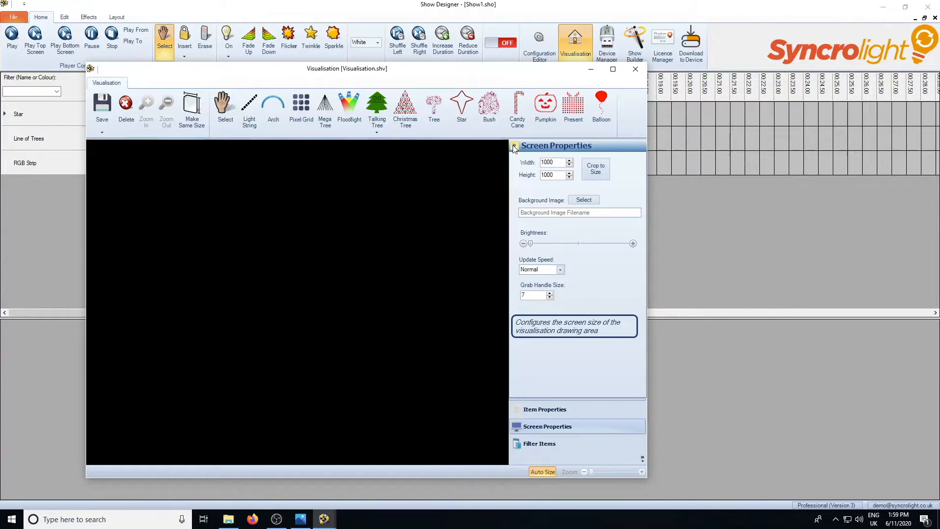
pyautogui.click(636, 146)
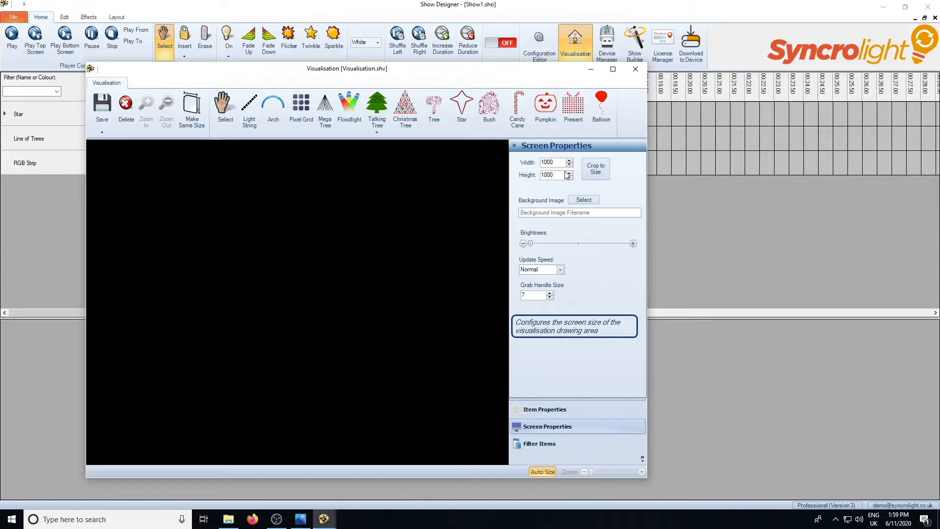
pyautogui.click(284, 236)
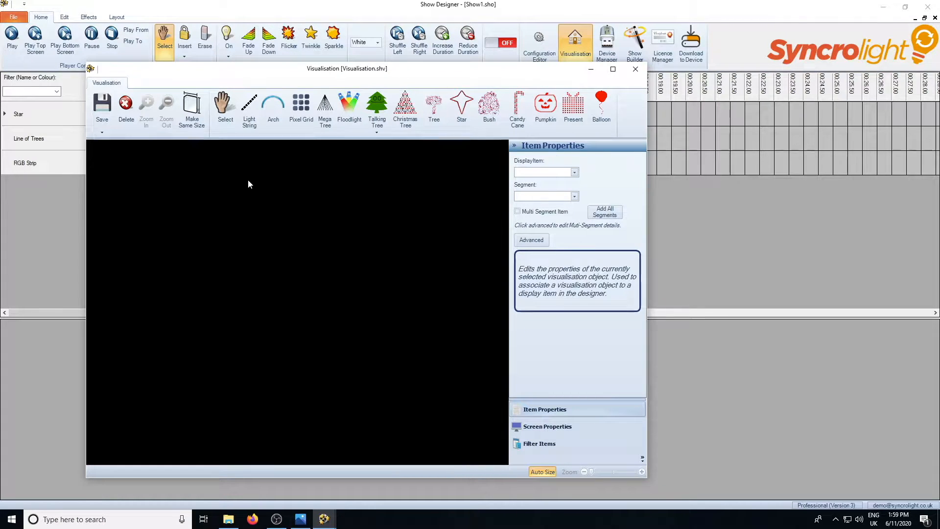
pyautogui.click(542, 427)
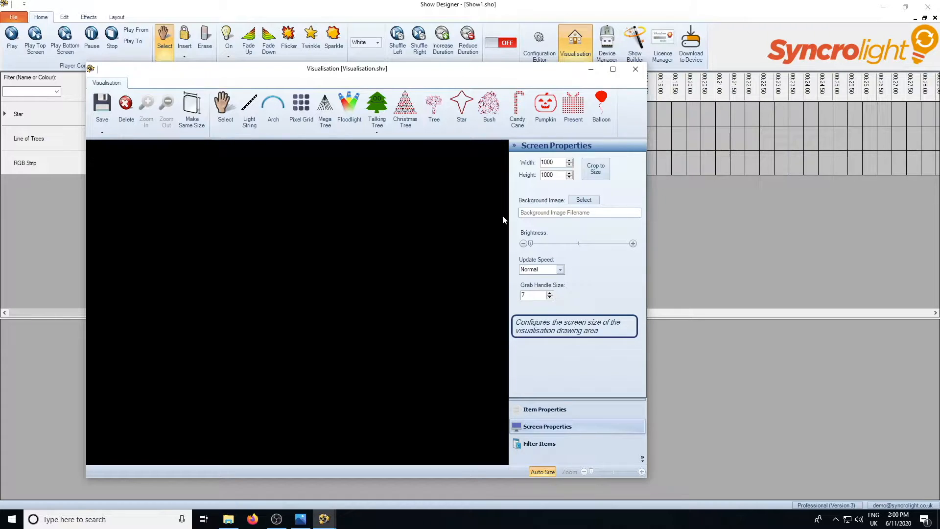
# Load the sample picture from Documents as the visualisation's background image.
pyautogui.click(583, 200)
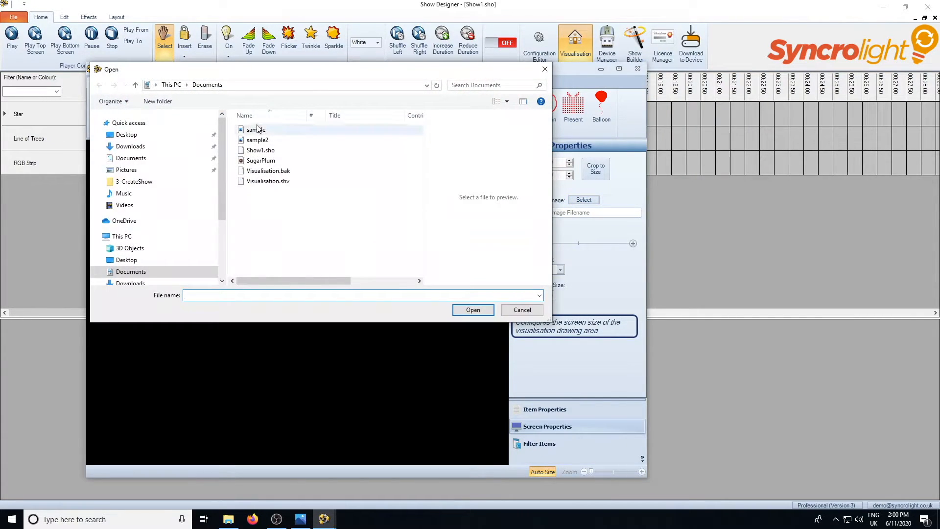
pyautogui.click(257, 129)
pyautogui.click(478, 309)
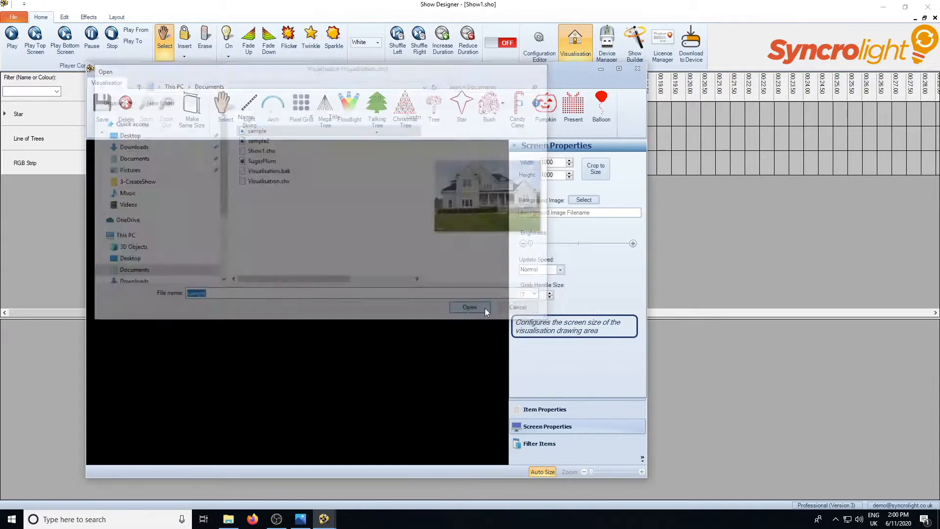
# Adjust the background brightness so the house is dimmed, and crop the drawing area to 612 by 408.
pyautogui.moveTo(533, 245); pyautogui.dragTo(609, 250)
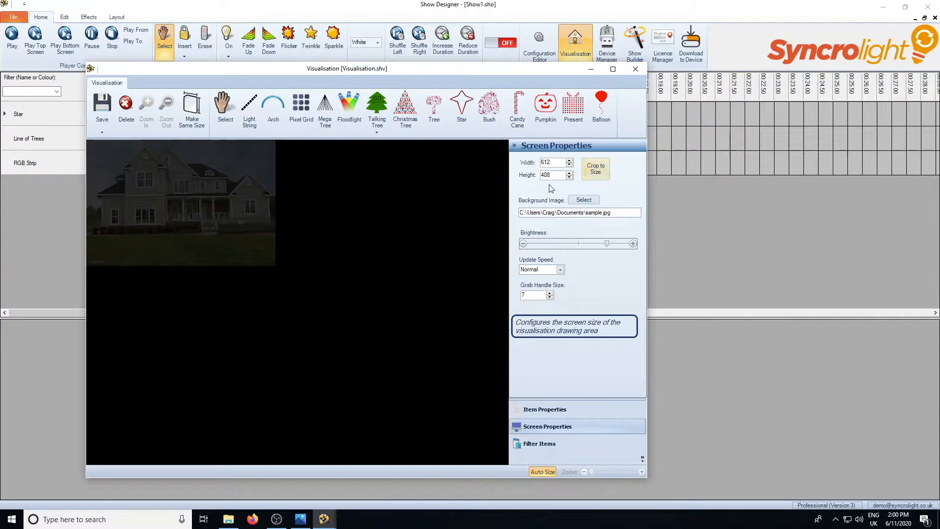
pyautogui.click(594, 174)
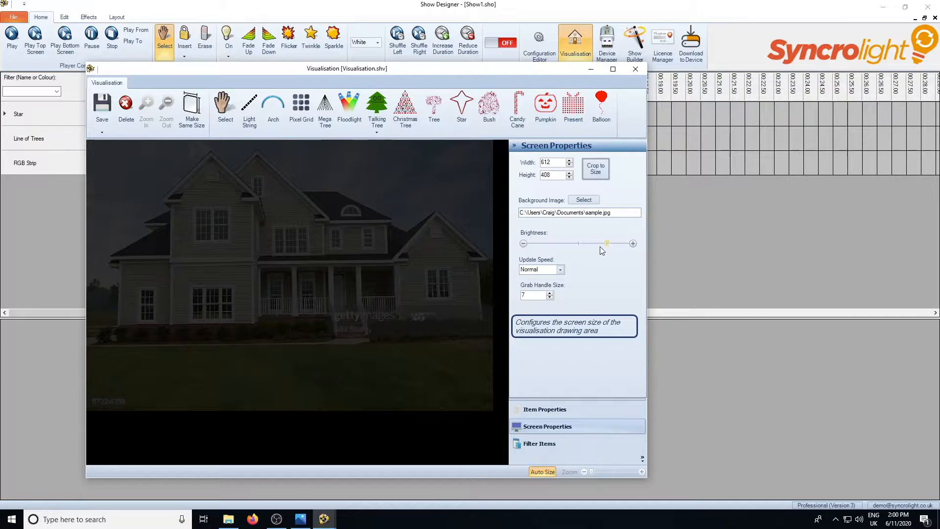
pyautogui.moveTo(607, 244); pyautogui.dragTo(603, 244)
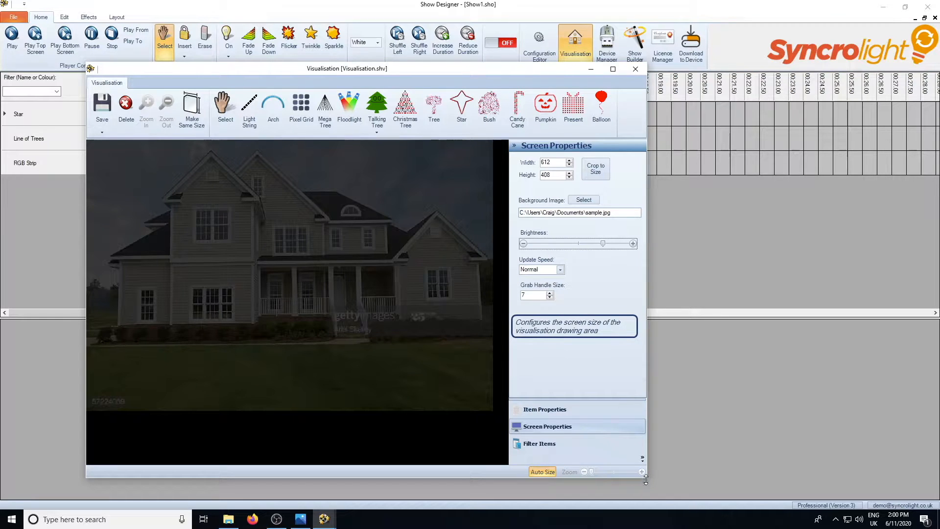
# Shorten the Visualisation window, inspect the background enlarged with Auto Size off, and turn Auto Size back on.
pyautogui.moveTo(647, 478); pyautogui.dragTo(427, 445)
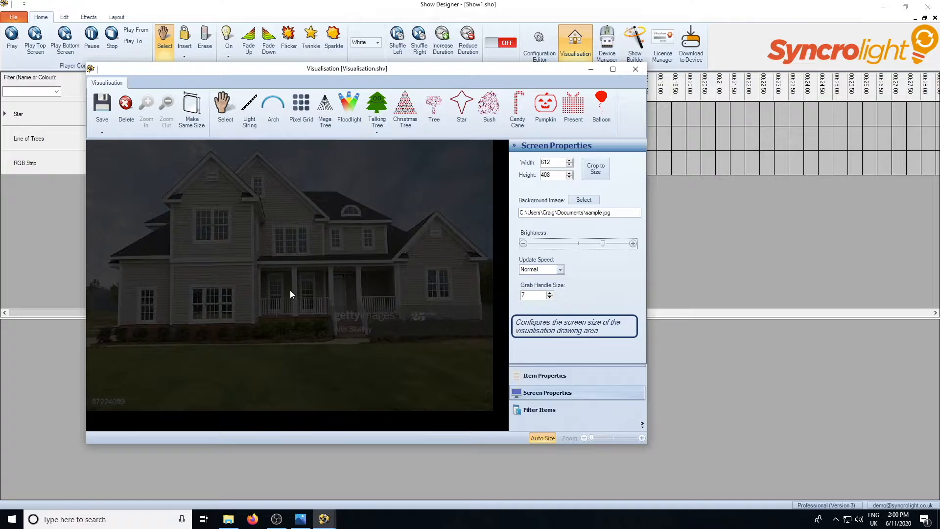
pyautogui.click(541, 438)
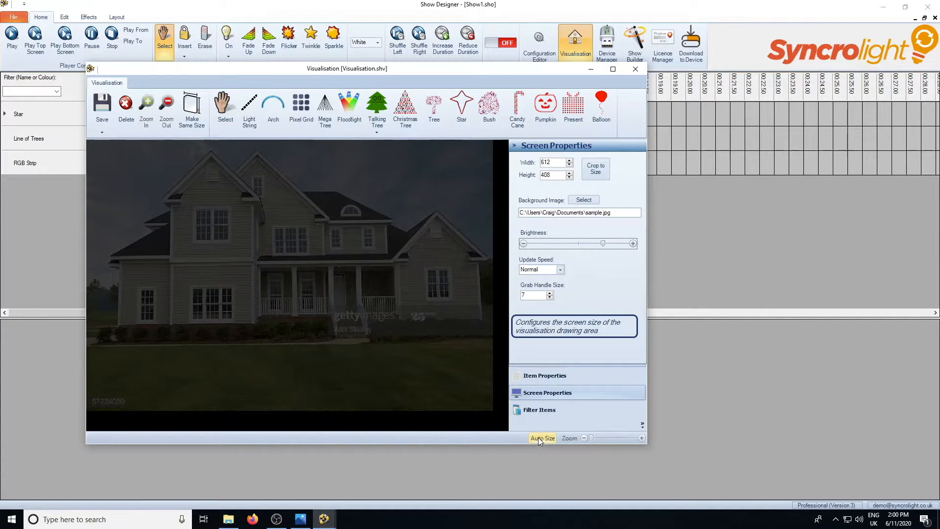
pyautogui.moveTo(592, 436); pyautogui.dragTo(604, 438)
pyautogui.moveTo(230, 434); pyautogui.dragTo(417, 433)
pyautogui.click(506, 338)
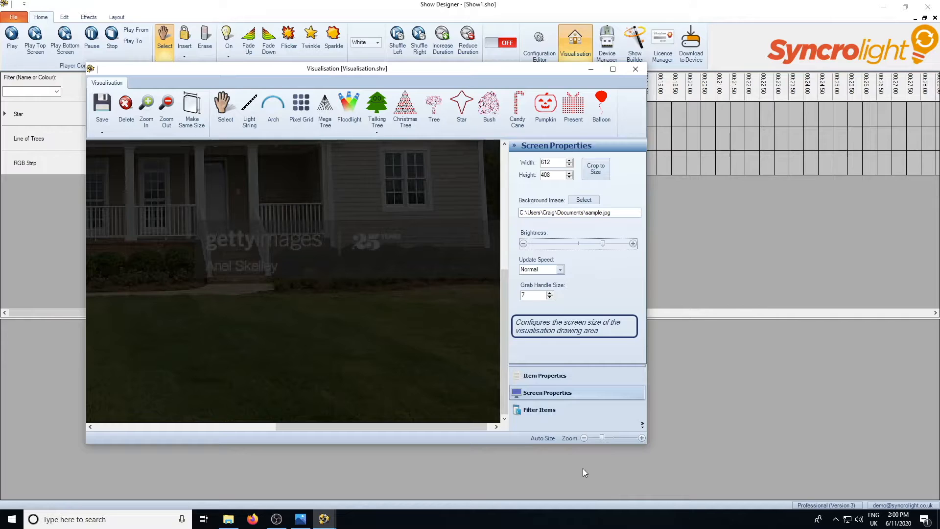
pyautogui.click(547, 439)
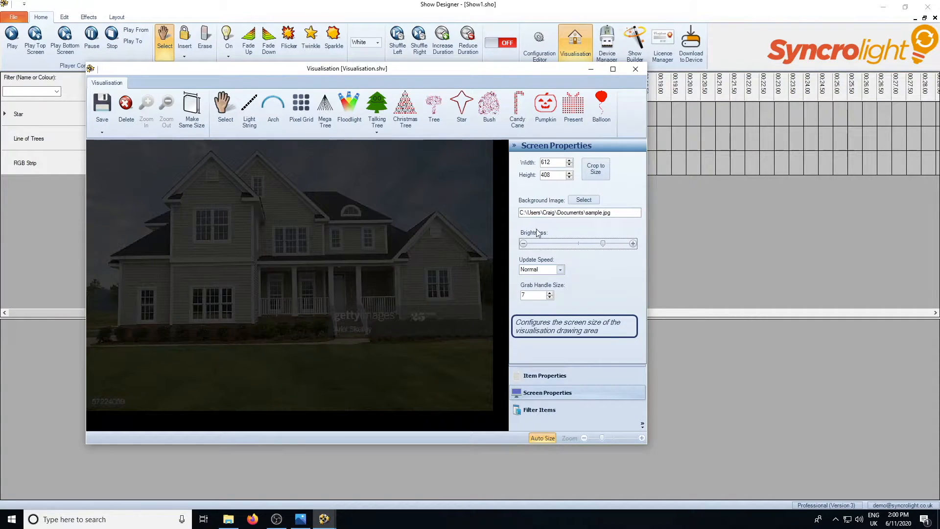
# Remove the background image by clearing its file path, and move the Visualisation window clear of the show's item names.
pyautogui.moveTo(624, 216); pyautogui.dragTo(518, 207)
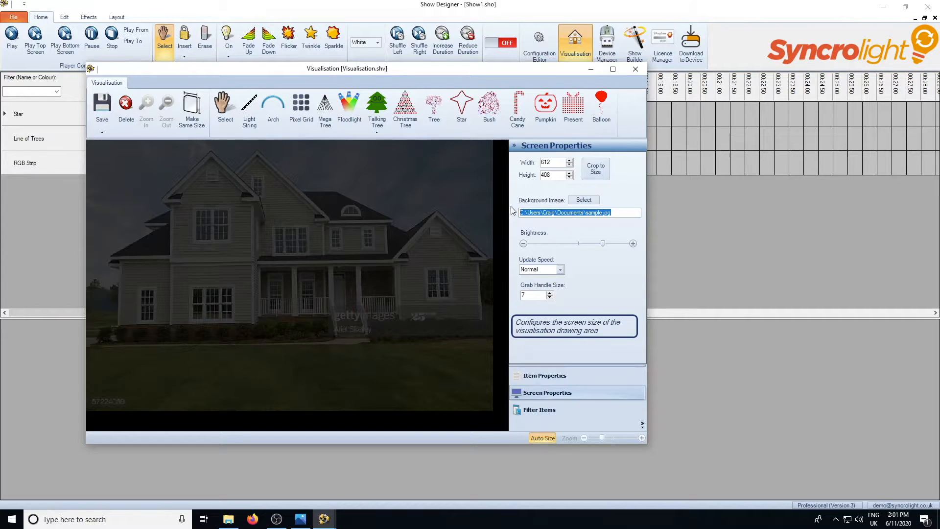
pyautogui.press('Delete')
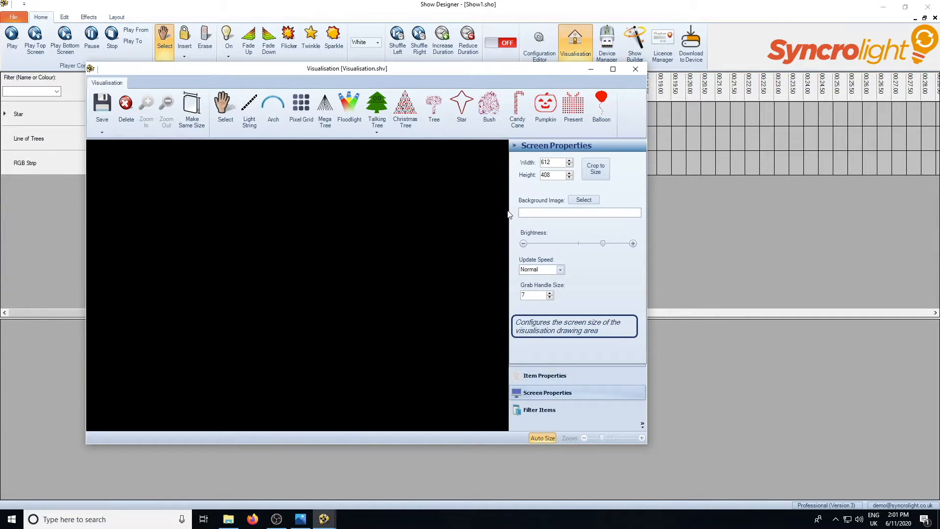
pyautogui.moveTo(269, 68); pyautogui.dragTo(437, 58)
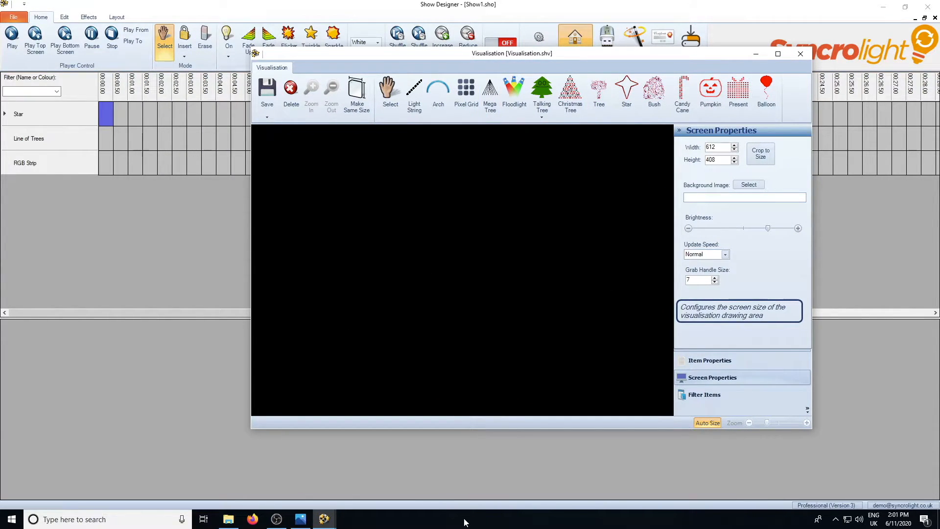
# Check the six-tree, star and RGB strip layout in the Demo.png diagram in Photos, and return to the visualisation.
pyautogui.click(301, 520)
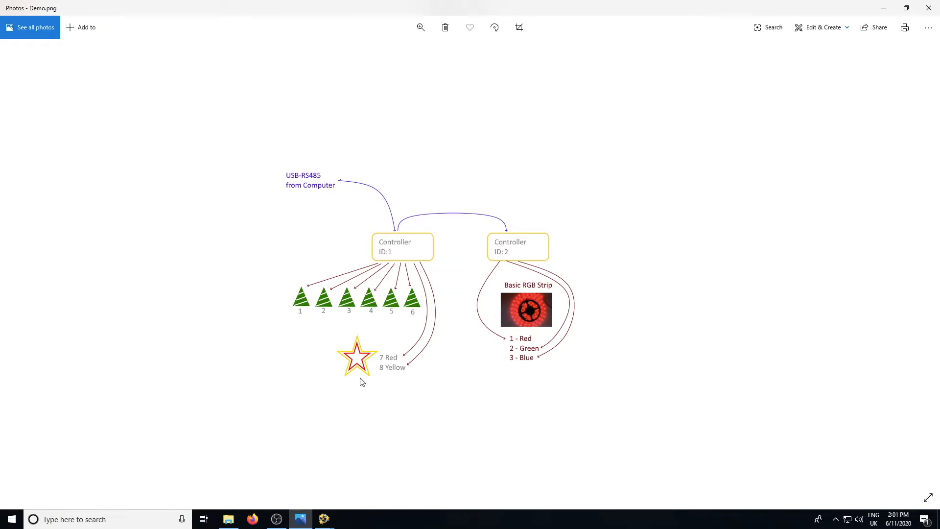
pyautogui.scroll(2, 364, 377)
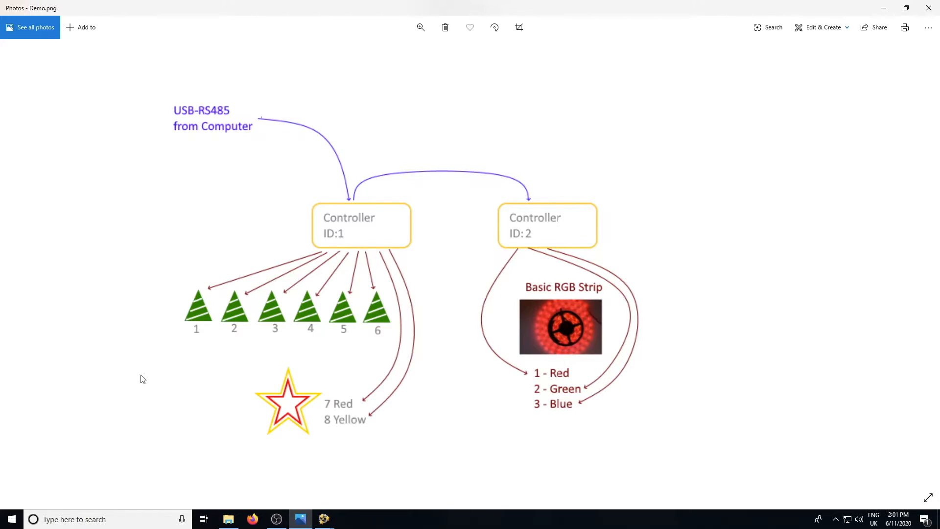
pyautogui.click(885, 10)
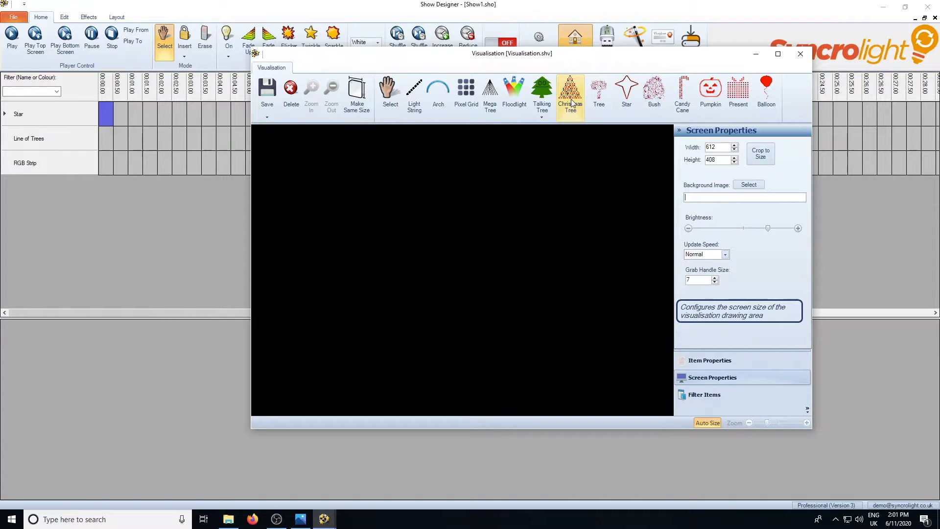
# Place six Christmas Tree items in a horizontal row across the middle of the drawing area and finish drawing.
pyautogui.moveTo(565, 54); pyautogui.dragTo(481, 46)
pyautogui.click(478, 87)
pyautogui.click(231, 263)
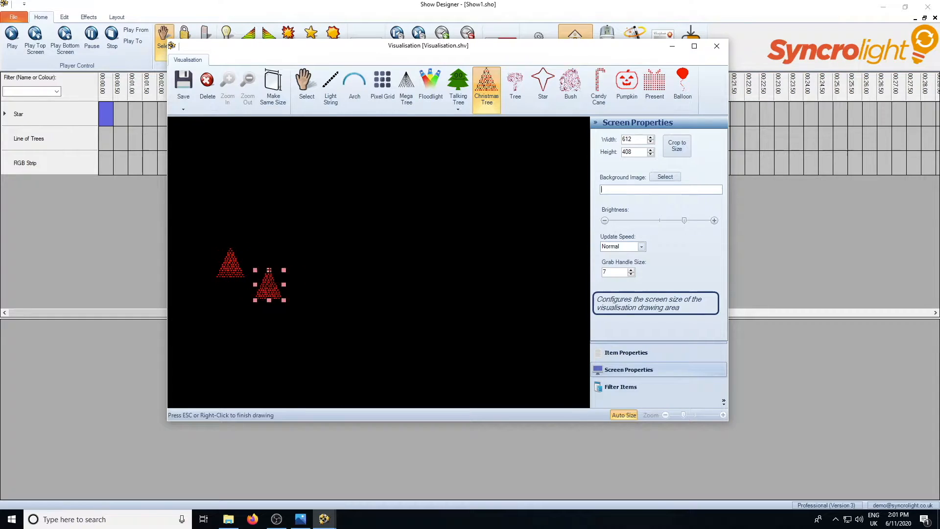
pyautogui.click(295, 252)
pyautogui.click(336, 251)
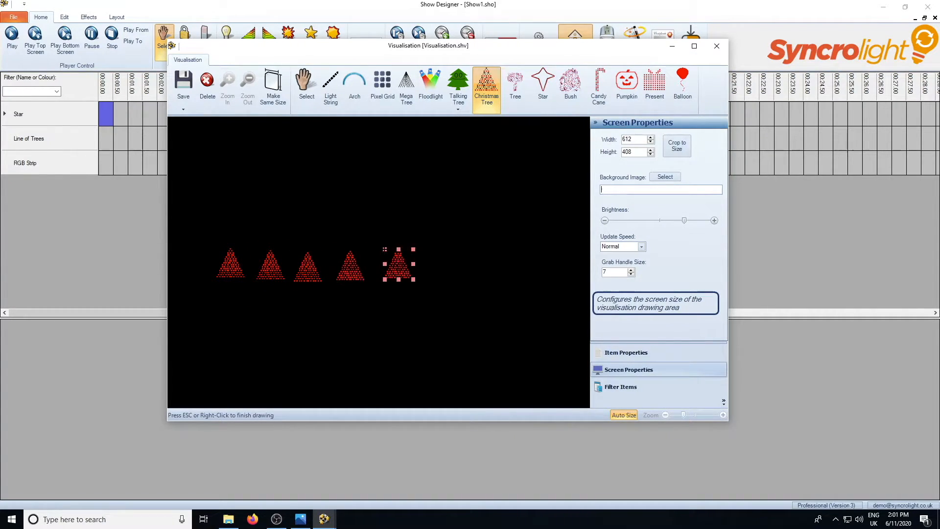
pyautogui.click(375, 250)
pyautogui.click(424, 252)
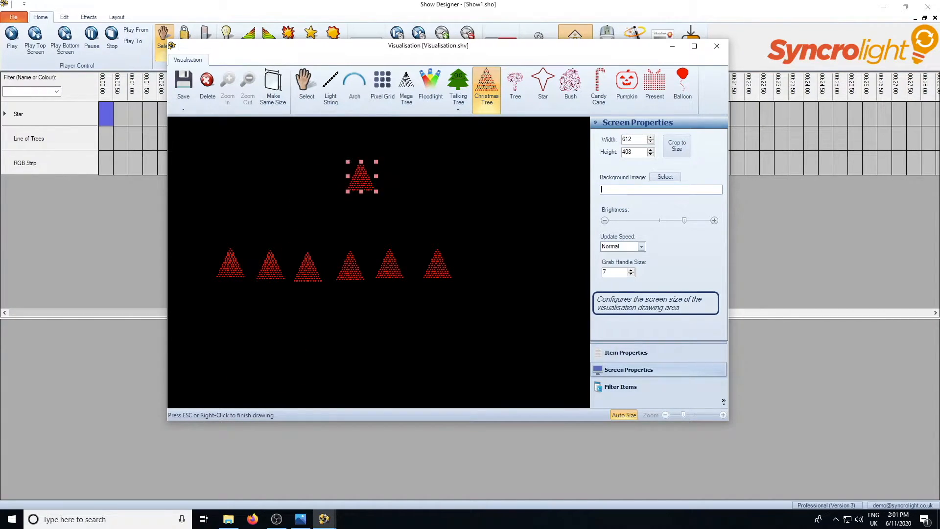
pyautogui.press('Escape')
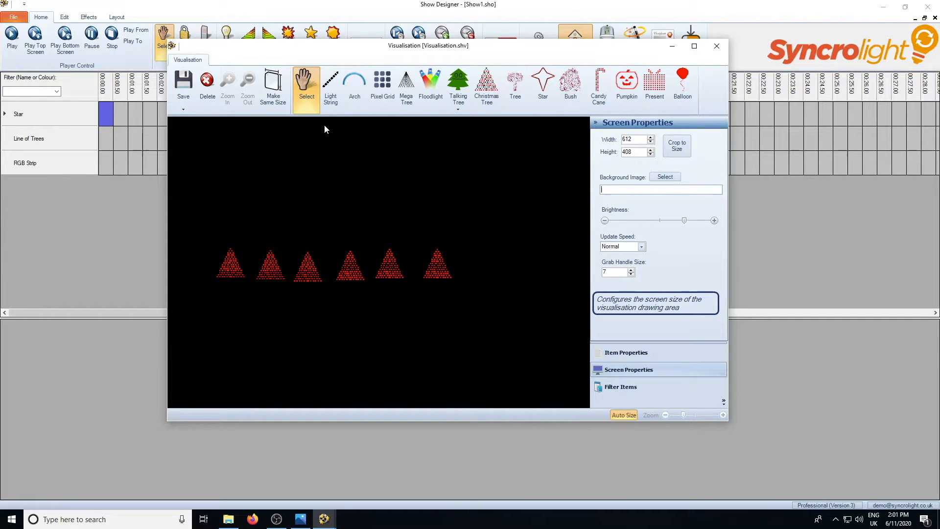
pyautogui.click(332, 96)
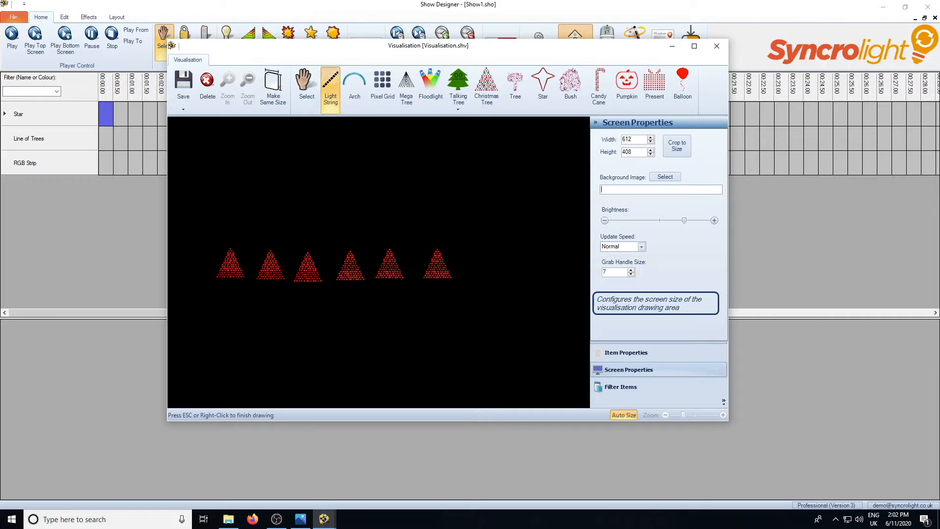
pyautogui.click(354, 88)
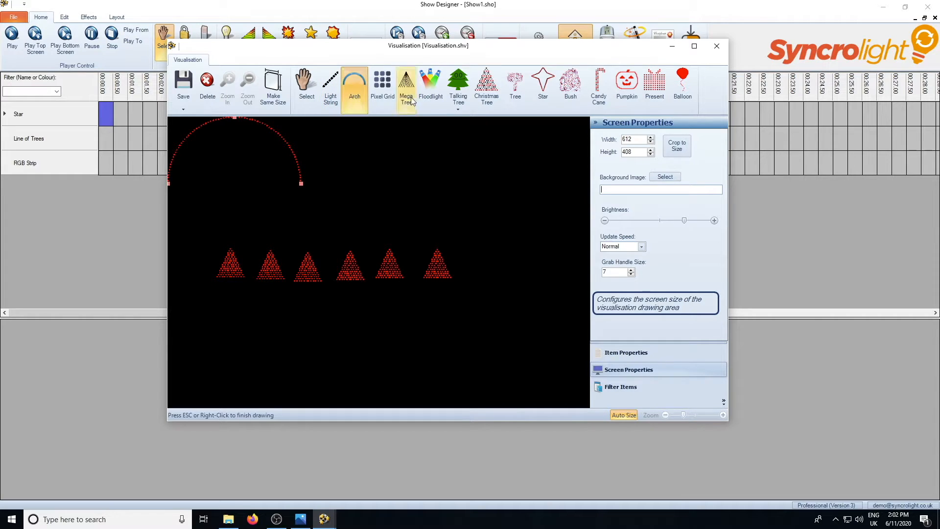
pyautogui.click(305, 91)
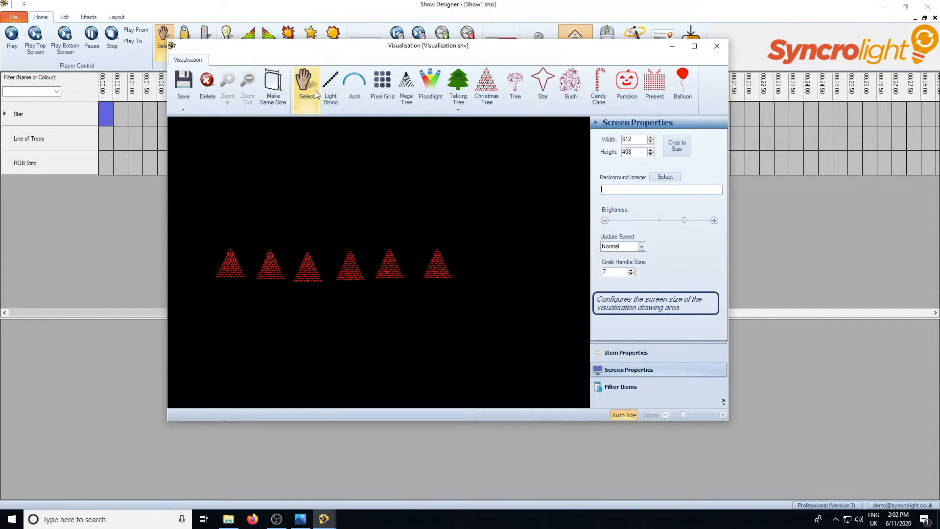
# Rearrange the six trees into a closer, roughly level row and shorten the first tree to match the others.
pyautogui.moveTo(227, 254); pyautogui.dragTo(215, 200)
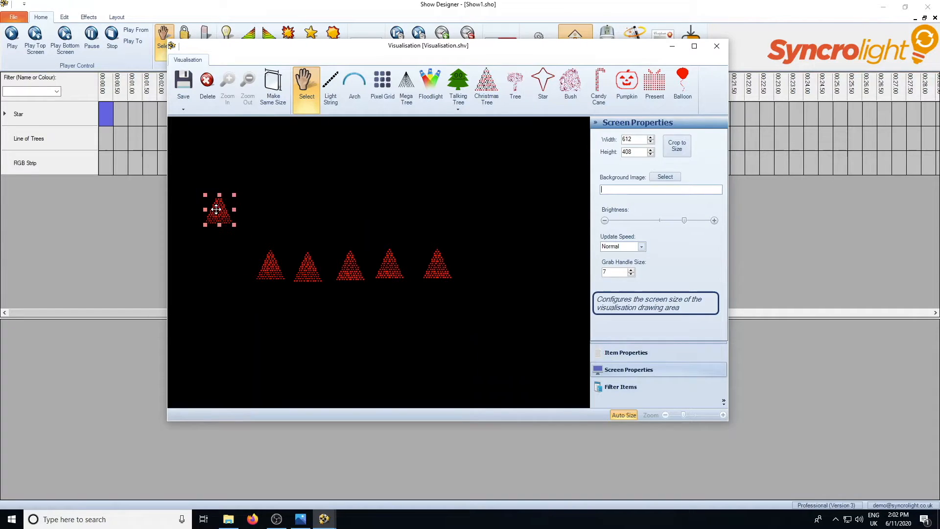
pyautogui.moveTo(260, 269); pyautogui.dragTo(247, 215)
pyautogui.moveTo(304, 273)
pyautogui.mouseDown()
pyautogui.moveTo(304, 216)
pyautogui.moveTo(301, 277)
pyautogui.mouseUp()
pyautogui.moveTo(257, 212); pyautogui.dragTo(260, 267)
pyautogui.moveTo(223, 216); pyautogui.dragTo(290, 273)
pyautogui.click(349, 268)
pyautogui.moveTo(349, 269); pyautogui.dragTo(327, 268)
pyautogui.moveTo(390, 267); pyautogui.dragTo(373, 271)
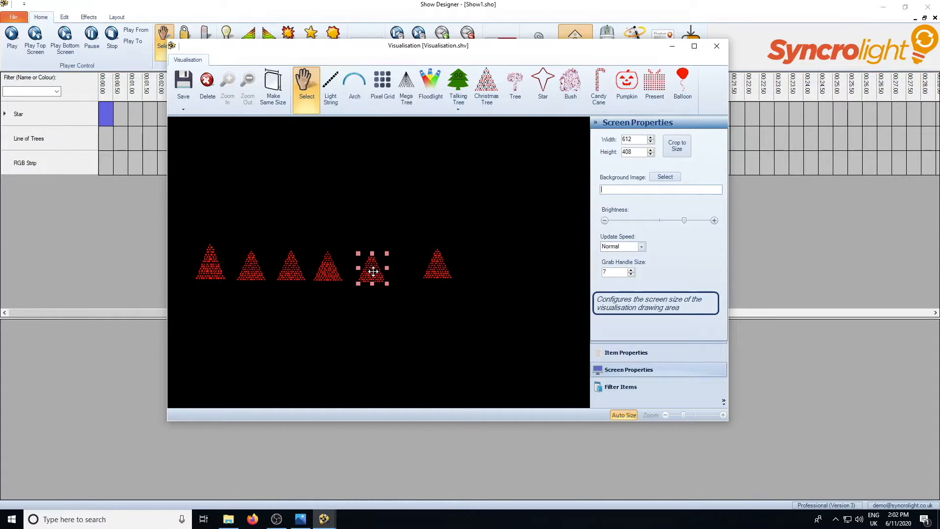
pyautogui.moveTo(438, 271); pyautogui.dragTo(410, 275)
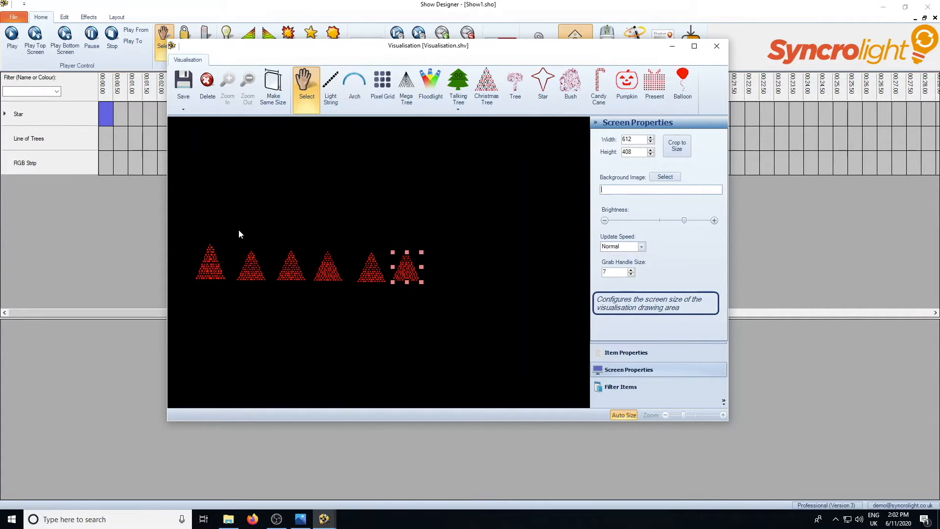
pyautogui.click(210, 264)
pyautogui.moveTo(196, 243); pyautogui.dragTo(195, 254)
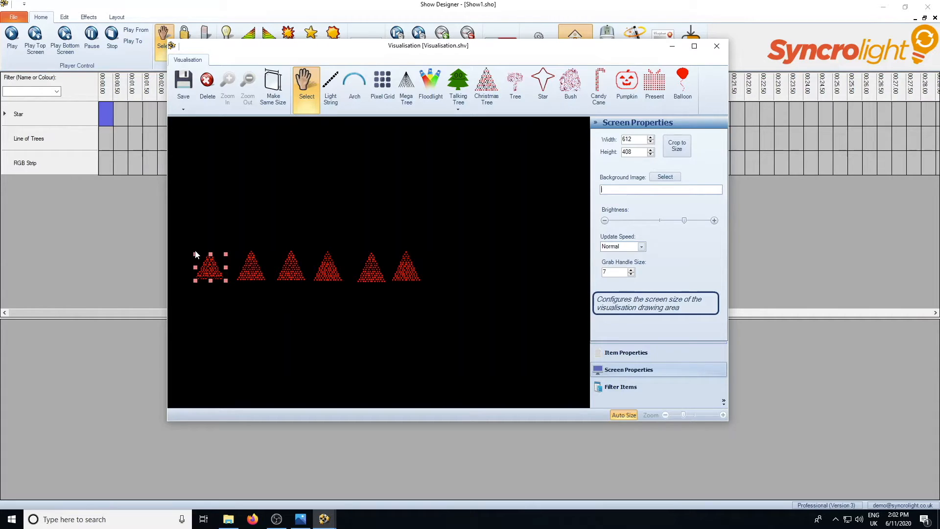
# Link the first tree to the display item Line of Trees, segment Tree 001, in its item properties.
pyautogui.click(628, 353)
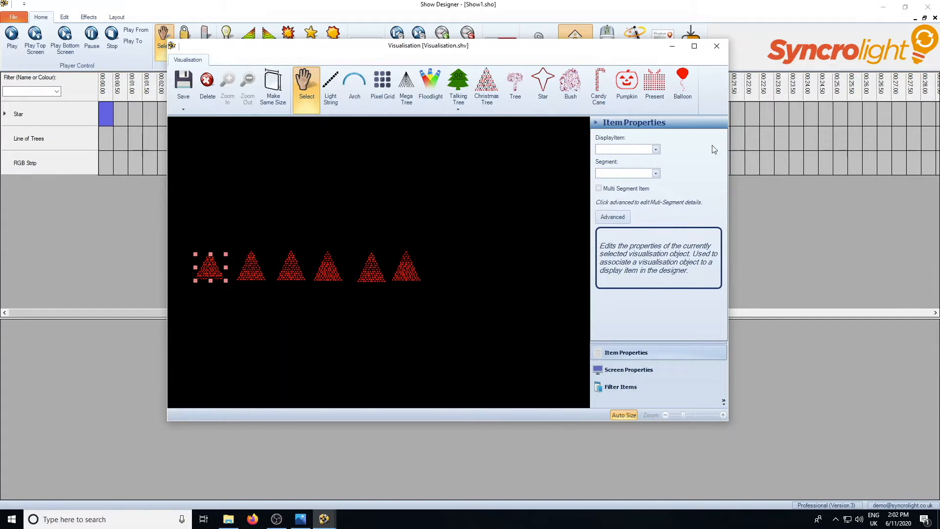
pyautogui.click(656, 150)
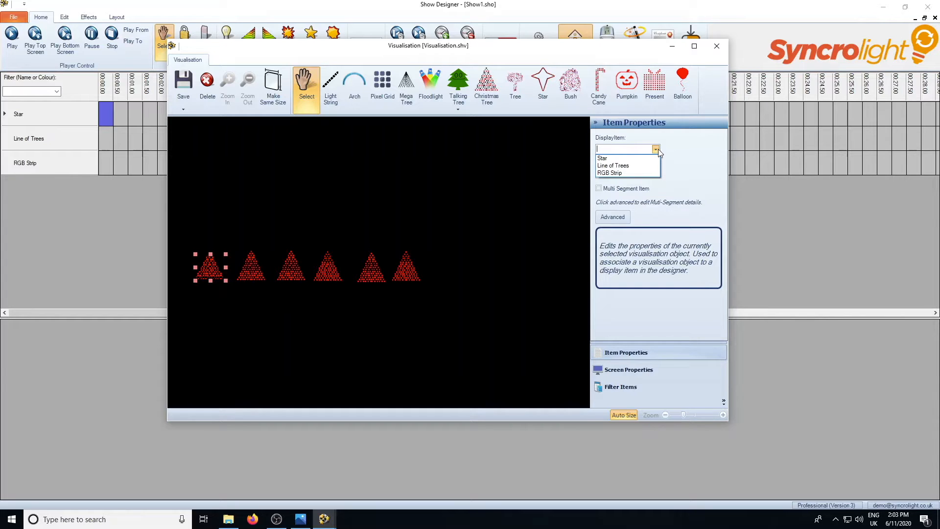
pyautogui.click(630, 166)
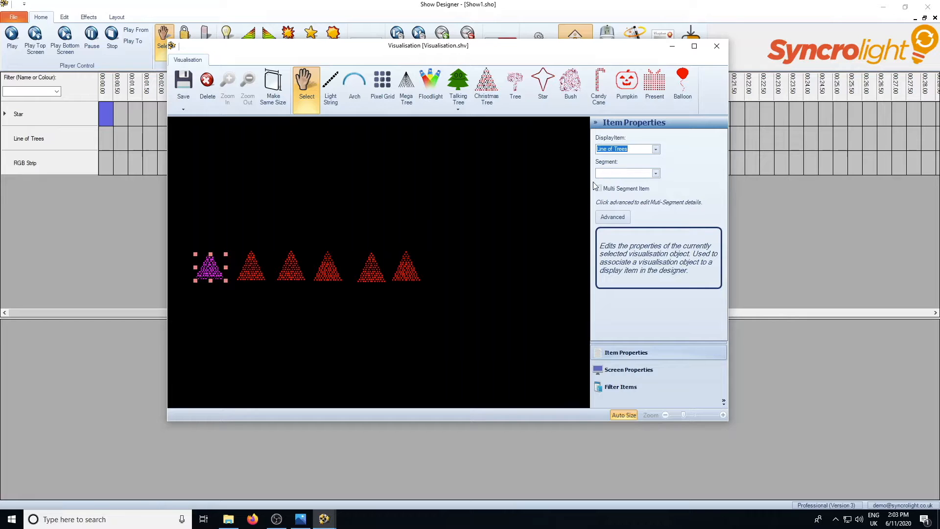
pyautogui.click(655, 173)
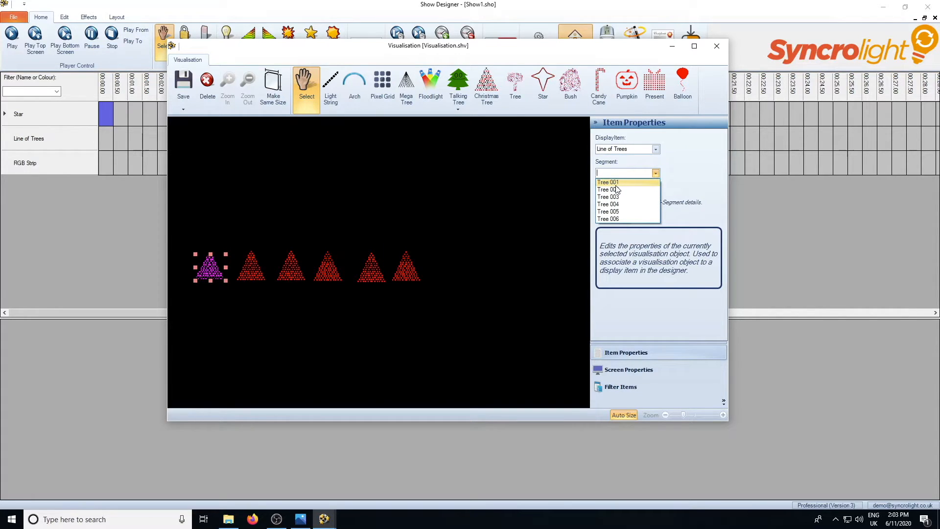
pyautogui.click(615, 185)
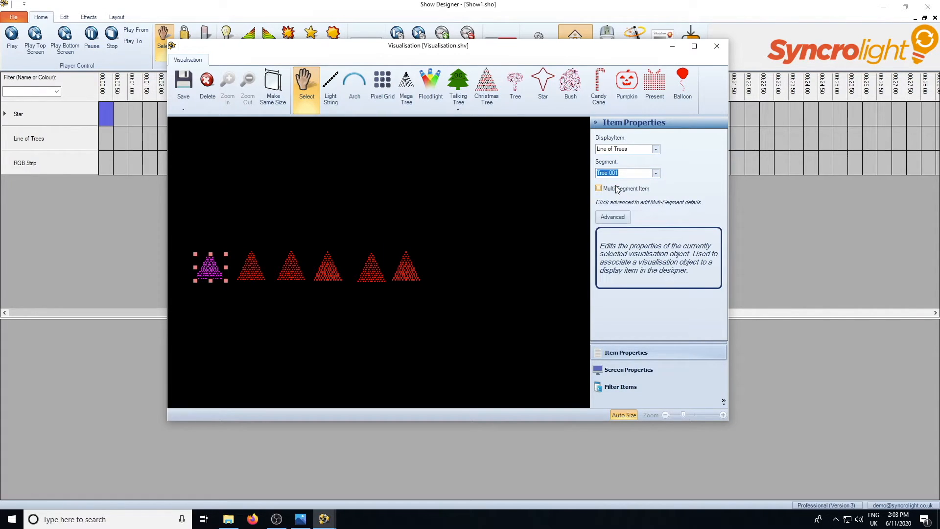
# Link the second tree to the display item Line of Trees, segment Tree 002.
pyautogui.click(251, 271)
pyautogui.click(655, 148)
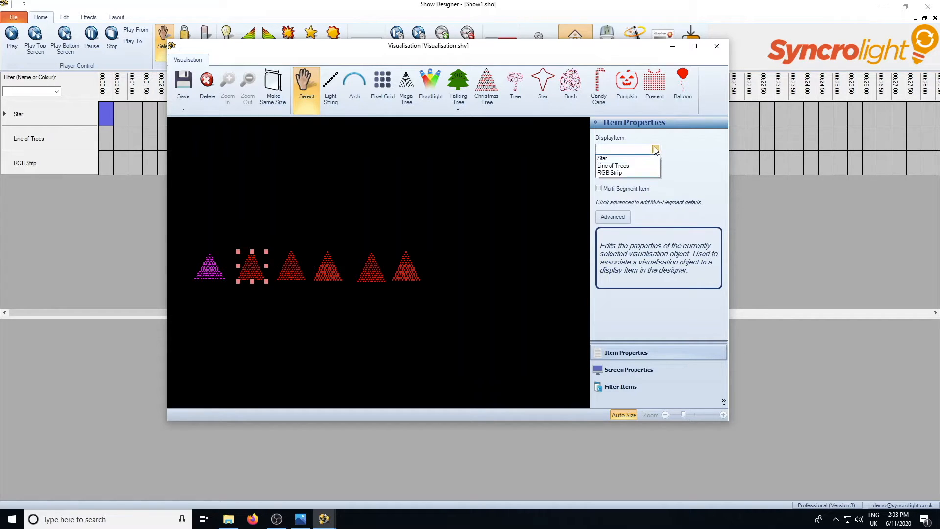
pyautogui.click(628, 166)
pyautogui.click(655, 175)
pyautogui.click(622, 190)
# Link the third tree to the display item Line of Trees, segment Tree 003.
pyautogui.click(292, 266)
pyautogui.click(655, 149)
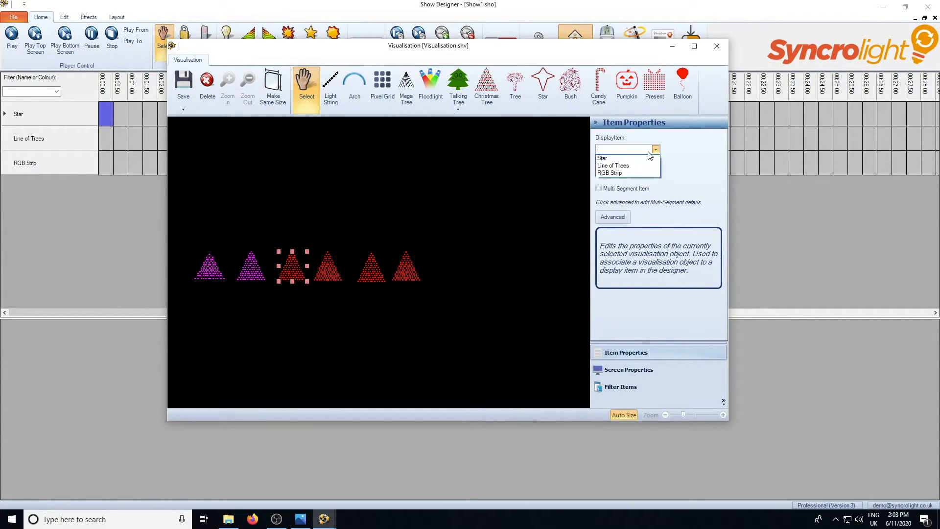
pyautogui.click(628, 165)
pyautogui.click(656, 173)
pyautogui.click(617, 196)
# Link the fourth, fifth and sixth trees to Line of Trees segments Tree 004, Tree 005 and Tree 006, and clear the selection.
pyautogui.click(328, 266)
pyautogui.click(655, 148)
pyautogui.click(628, 166)
pyautogui.click(655, 173)
pyautogui.click(617, 203)
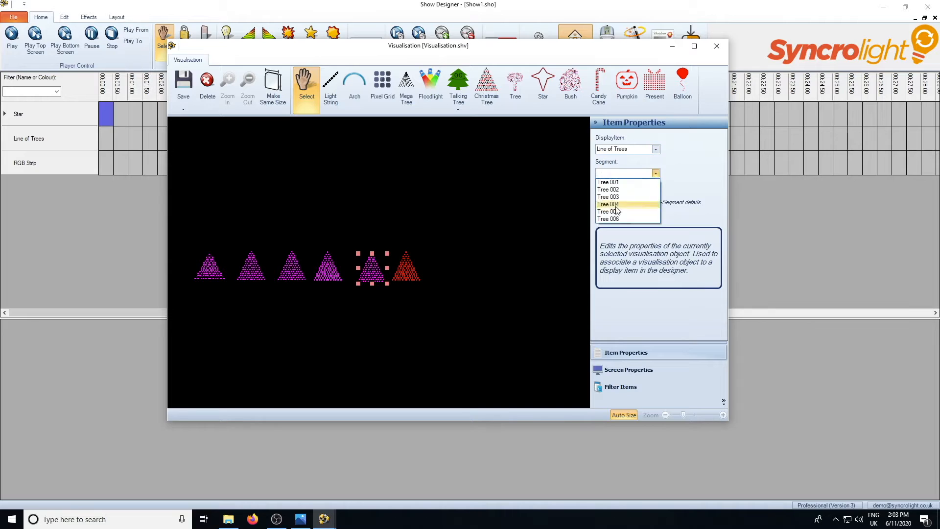
pyautogui.click(275, 222)
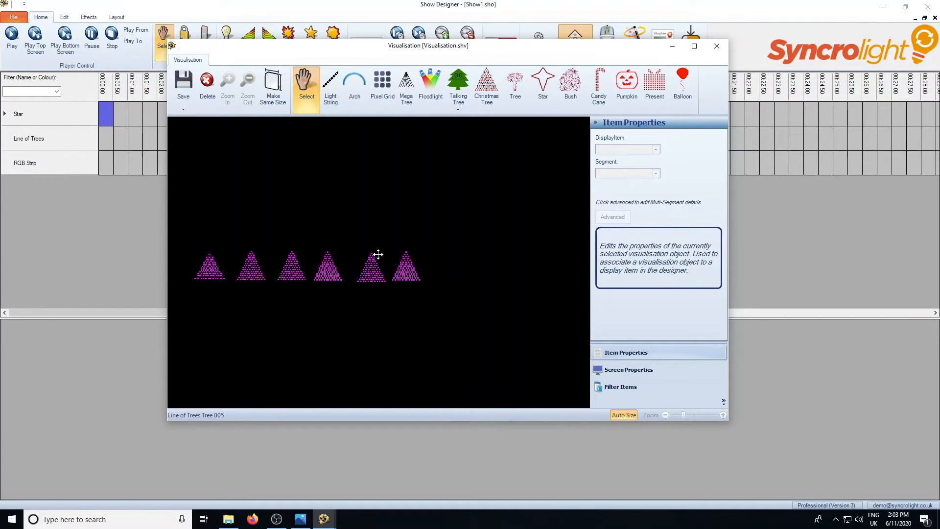
# Shift the Visualisation window slightly, check the star in the Demo.png diagram in Photos, and return to the visualisation.
pyautogui.moveTo(403, 52)
pyautogui.mouseDown()
pyautogui.moveTo(676, 61)
pyautogui.moveTo(415, 55)
pyautogui.mouseUp()
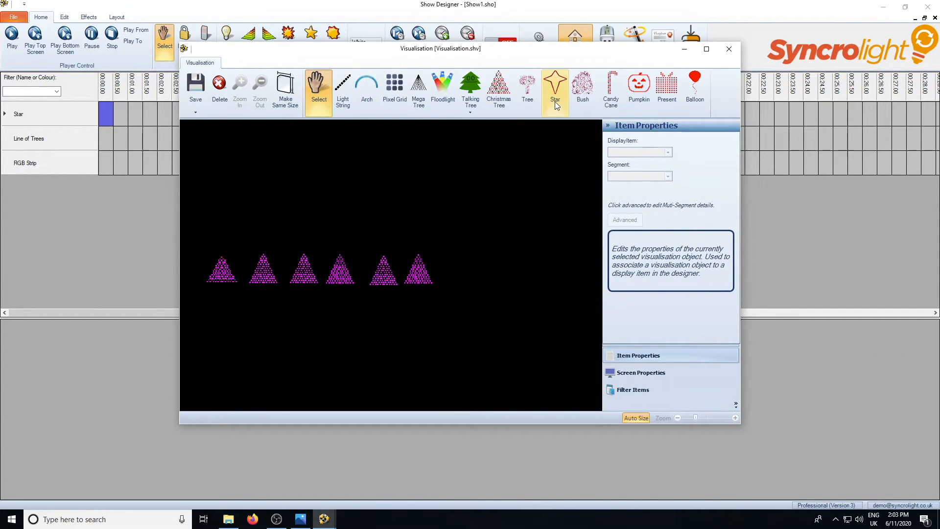
pyautogui.click(300, 519)
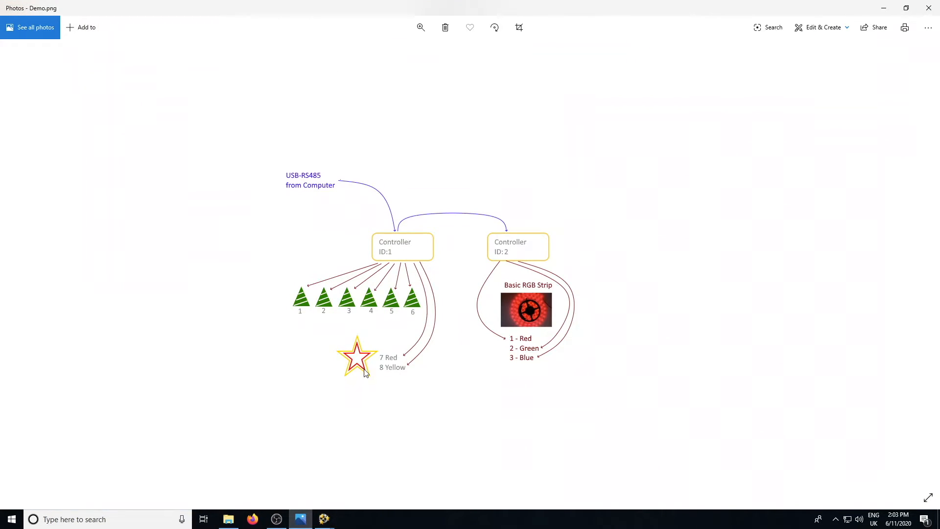
pyautogui.click(886, 9)
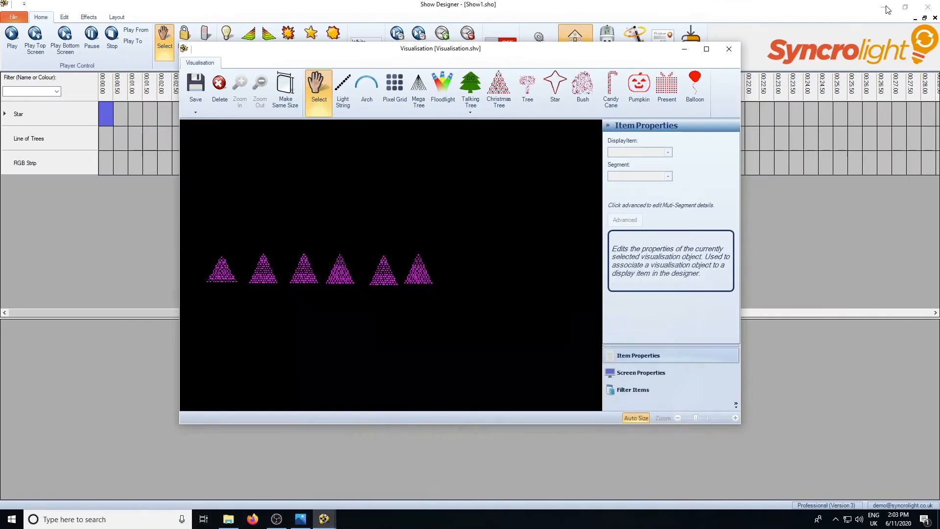
# Place one Star item above the row of trees and finish drawing.
pyautogui.click(555, 86)
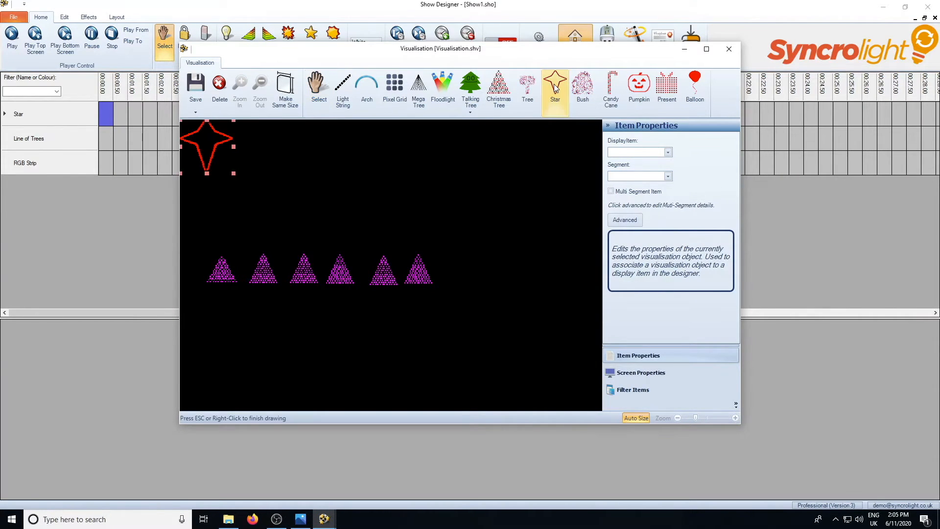
pyautogui.click(269, 183)
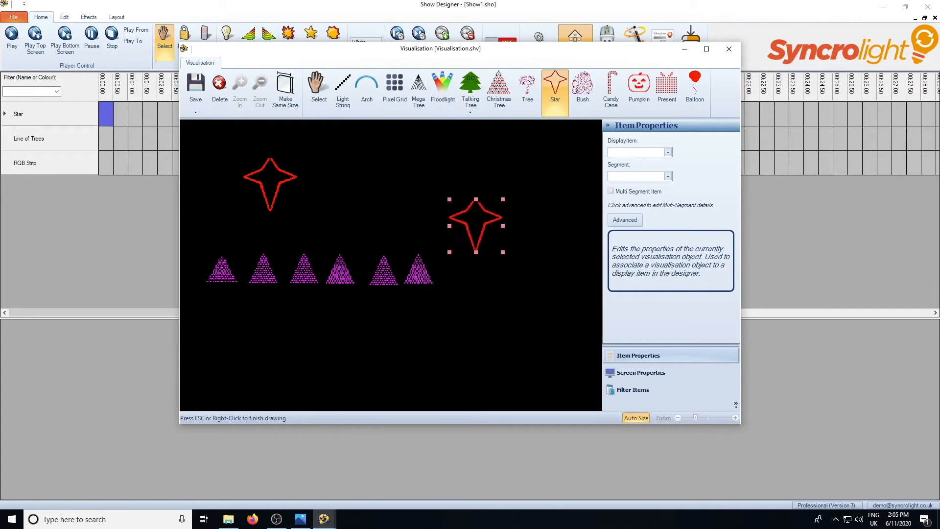
pyautogui.press('Escape')
# Link the star to the display item Star, segment Star 001, and move it slightly left above the trees.
pyautogui.click(267, 187)
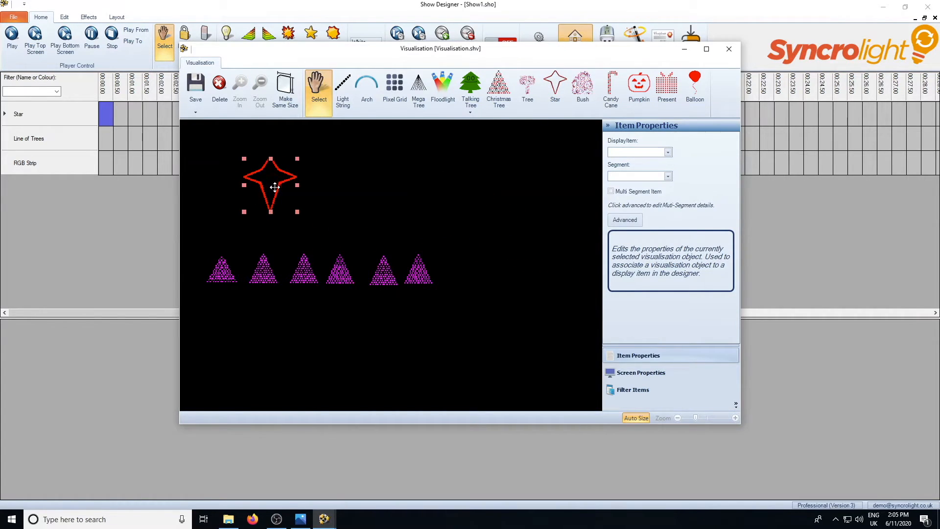
pyautogui.click(667, 153)
pyautogui.click(656, 163)
pyautogui.click(669, 176)
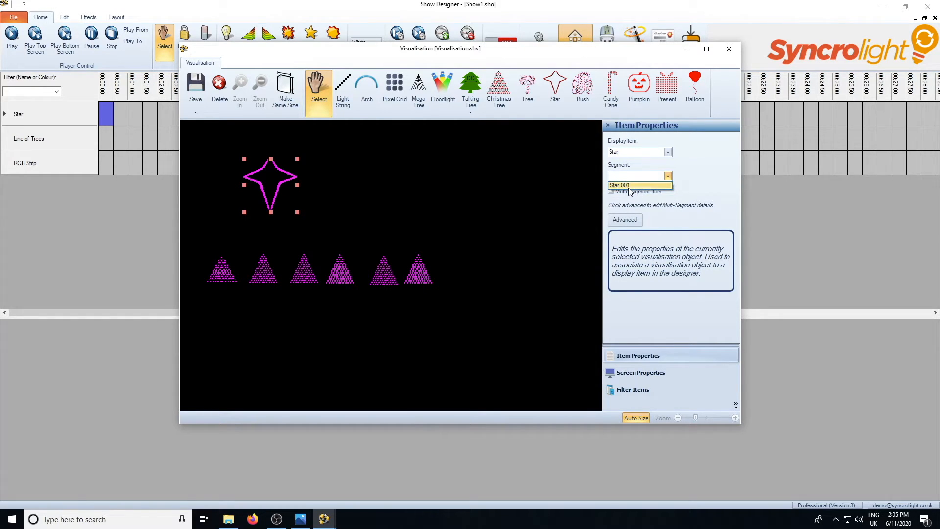
pyautogui.click(630, 186)
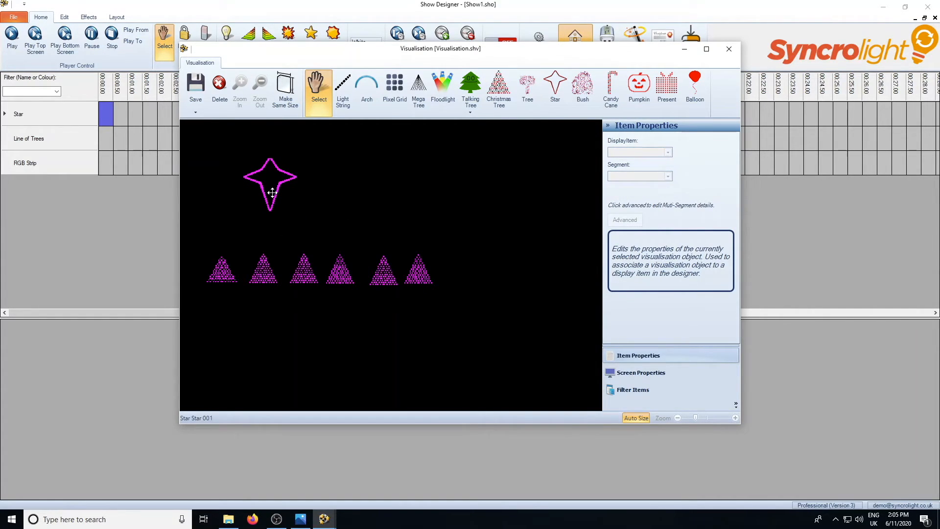
pyautogui.moveTo(269, 192); pyautogui.dragTo(248, 192)
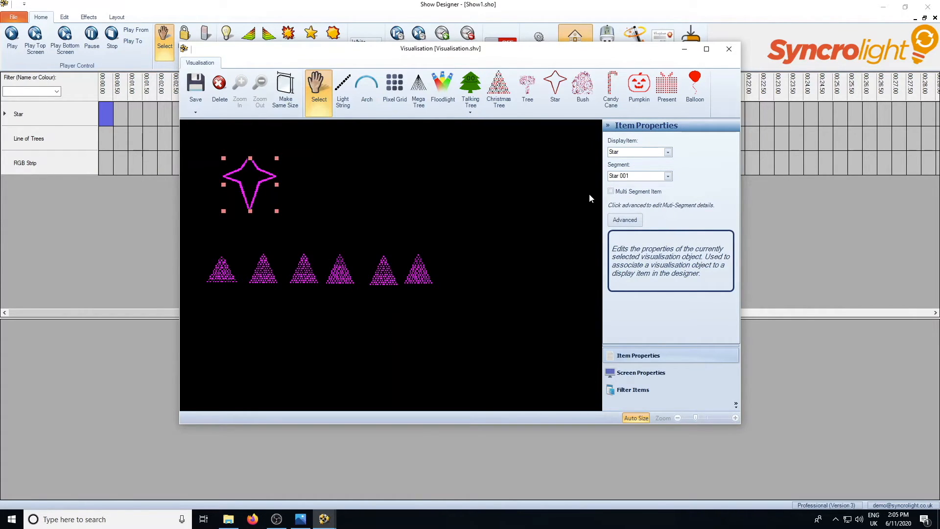
# Draw a stepped light string running under the trees, up beside them and across to the right, and delete it.
pyautogui.click(344, 95)
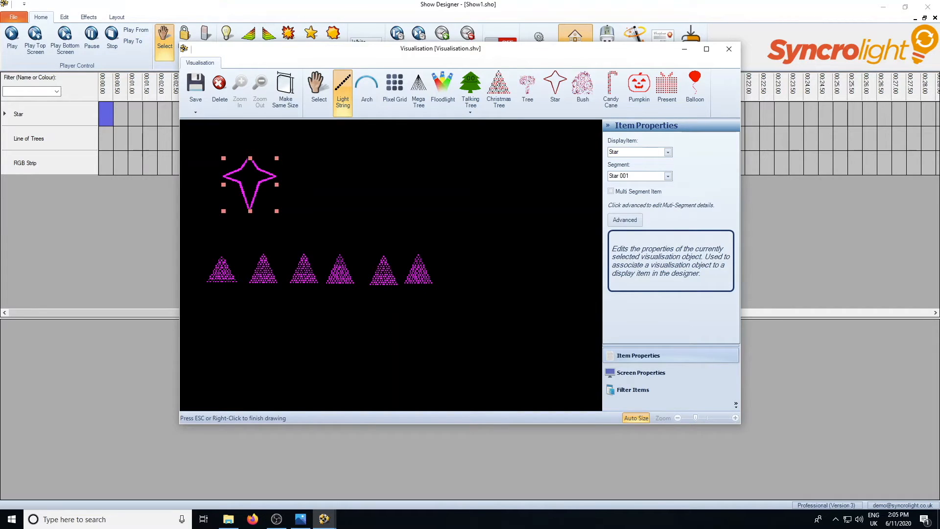
pyautogui.click(205, 326)
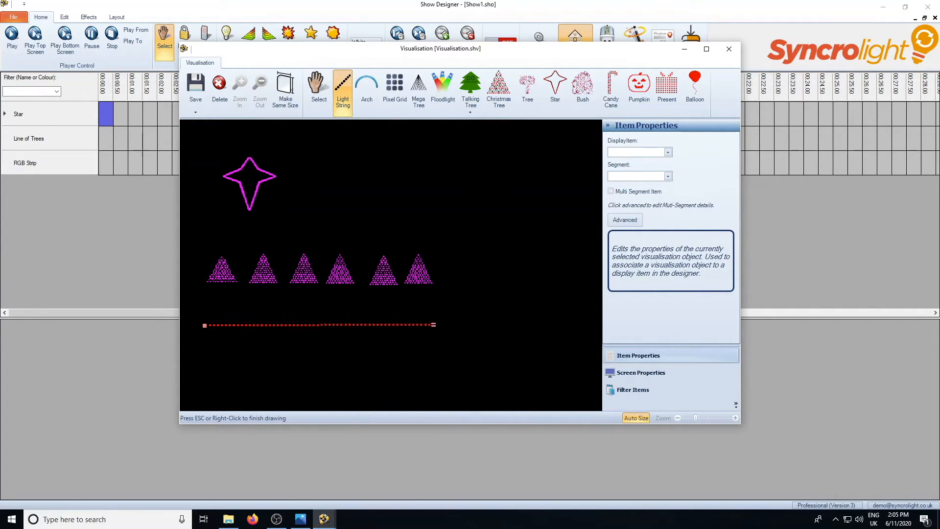
pyautogui.click(451, 328)
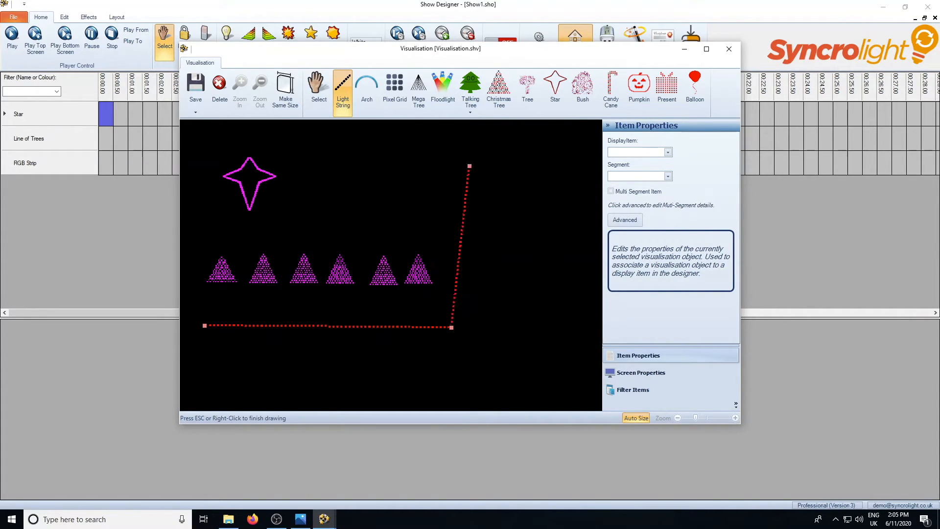
pyautogui.click(446, 175)
pyautogui.click(538, 174)
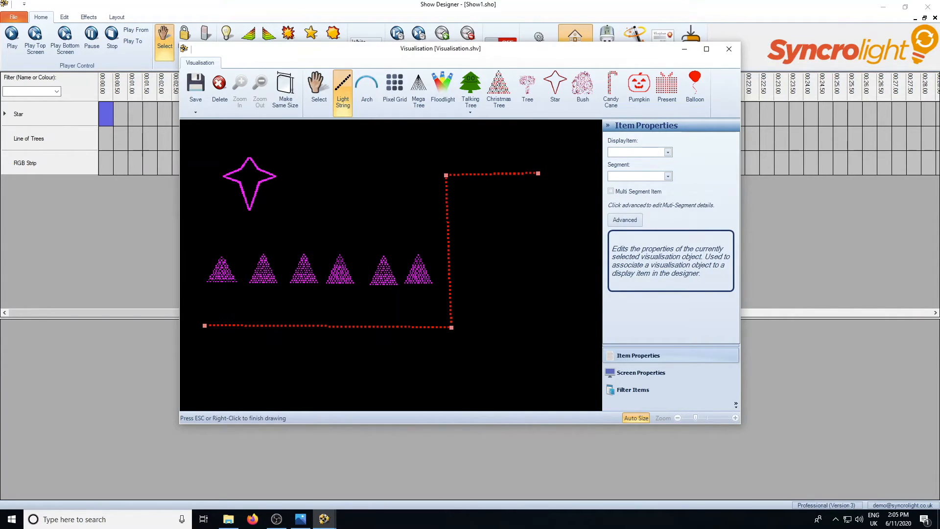
pyautogui.click(449, 177)
pyautogui.click(515, 225)
pyautogui.press('Escape')
pyautogui.click(318, 93)
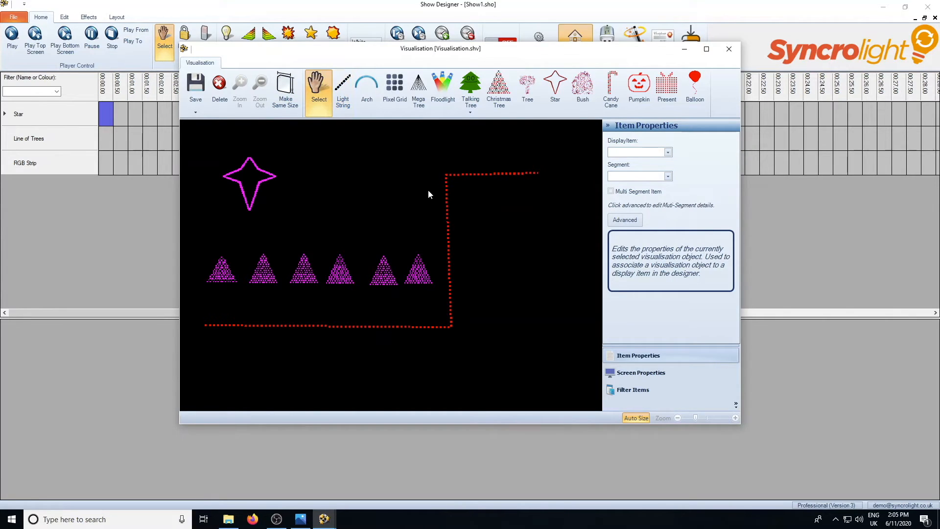
pyautogui.click(447, 201)
pyautogui.press('Delete')
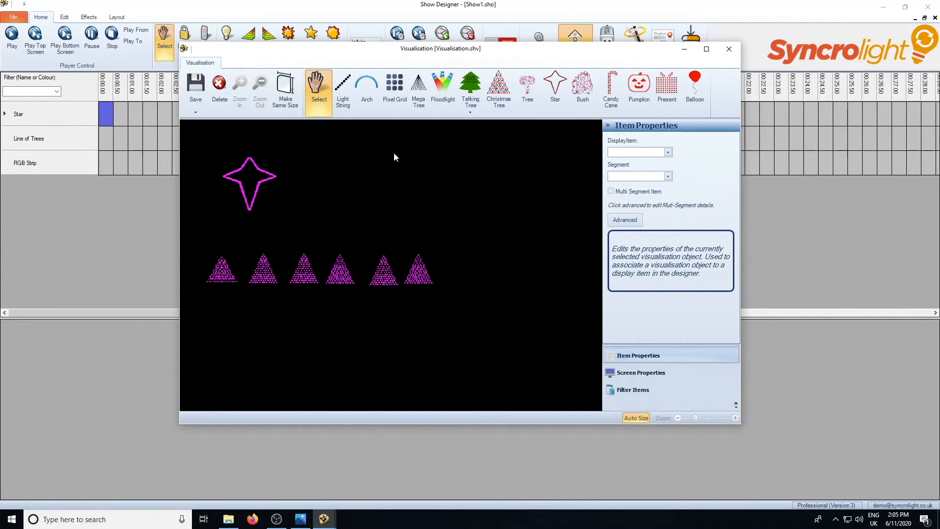
# Draw a single straight, horizontal light string below the row of trees and finish drawing.
pyautogui.click(342, 93)
pyautogui.click(223, 319)
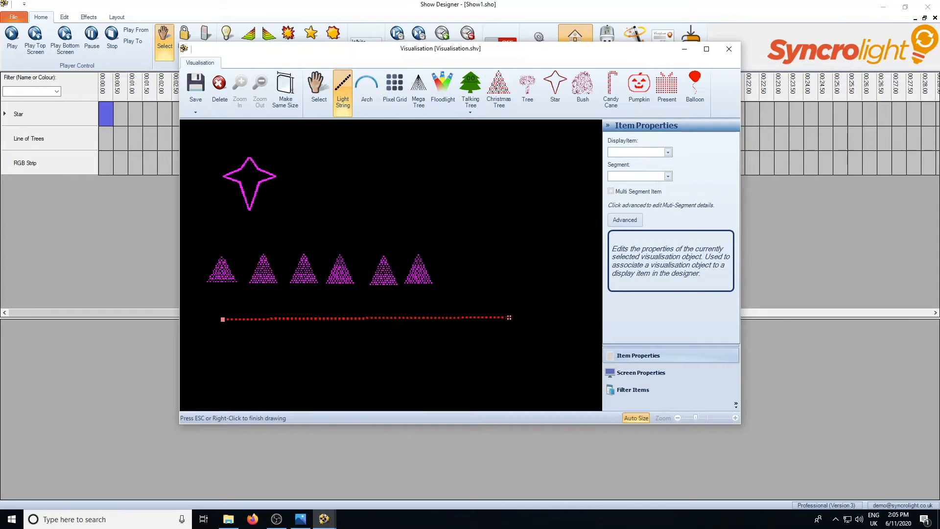
pyautogui.click(511, 322)
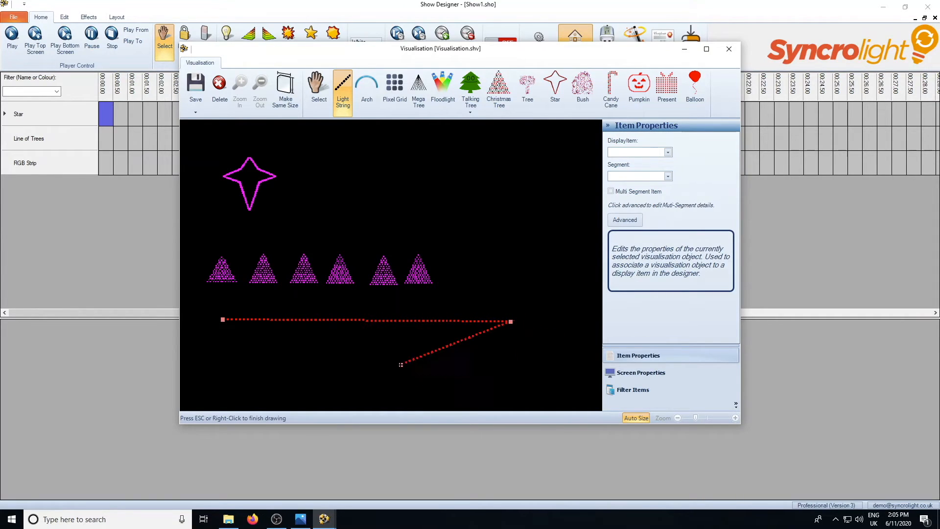
pyautogui.press('Escape')
pyautogui.click(318, 92)
# Link the horizontal light string below the trees to the display item RGB Strip, segment Segment 001.
pyautogui.click(327, 318)
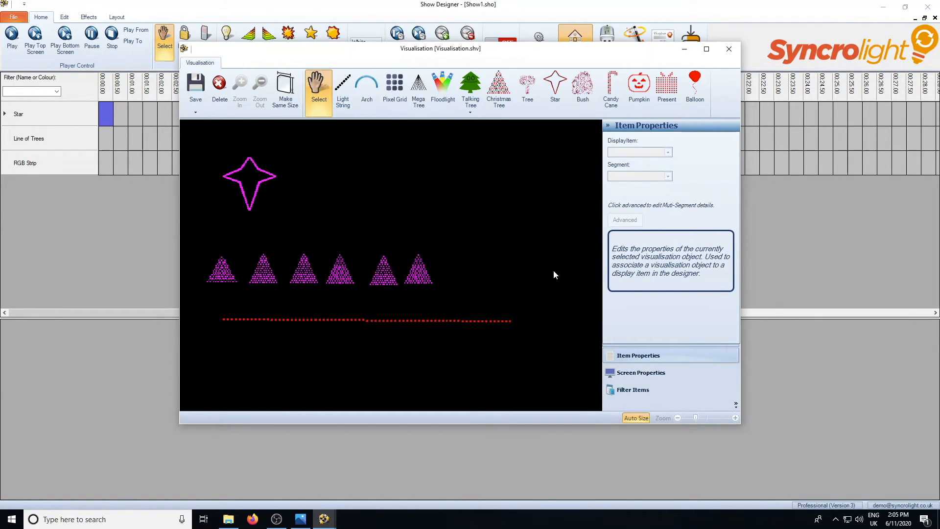
pyautogui.click(397, 320)
pyautogui.click(667, 152)
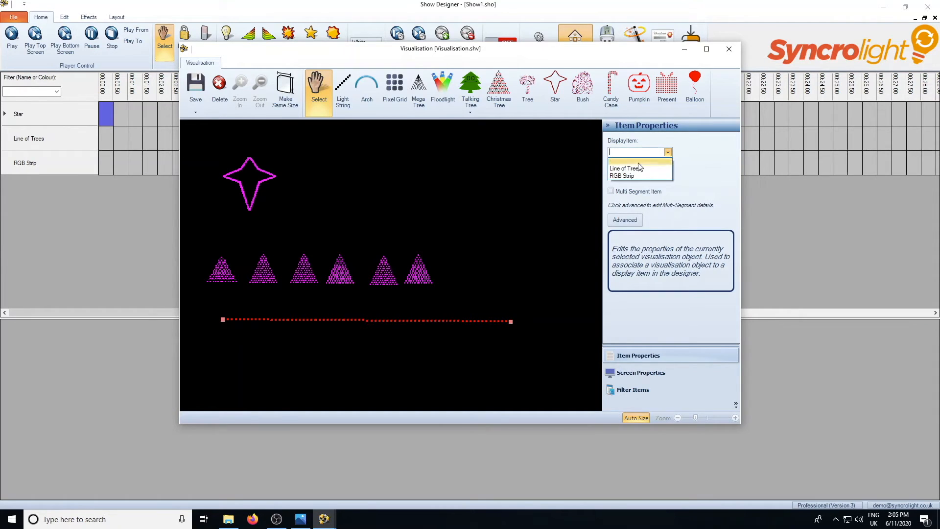
pyautogui.click(636, 177)
pyautogui.click(668, 176)
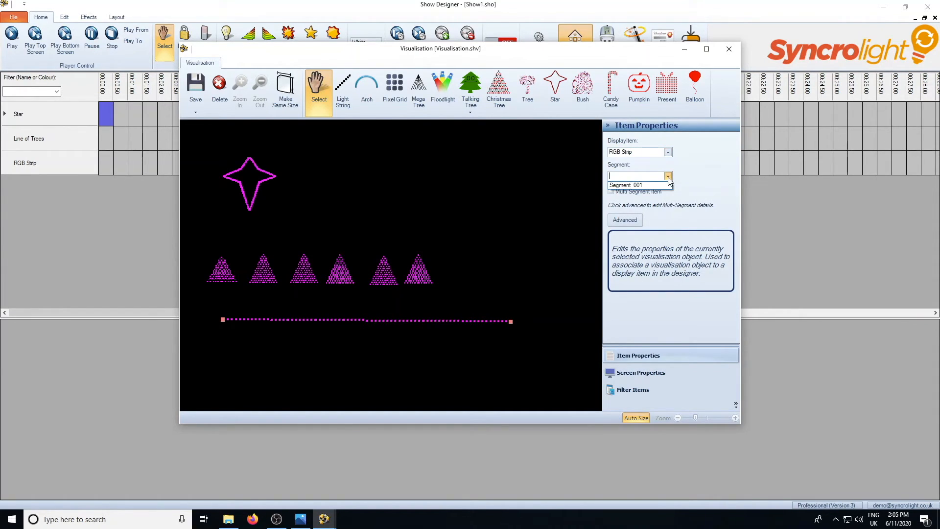
pyautogui.click(619, 192)
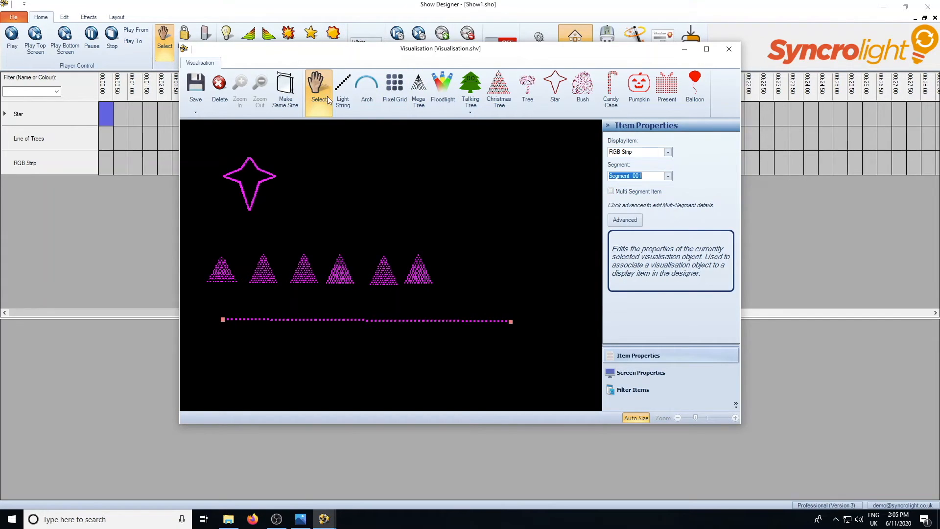
# Set Line of Trees to On in white from 1.0 to 4.0 seconds and add a white Cycle effect from 4.5 to 7.5 seconds.
pyautogui.moveTo(328, 56); pyautogui.dragTo(476, 78)
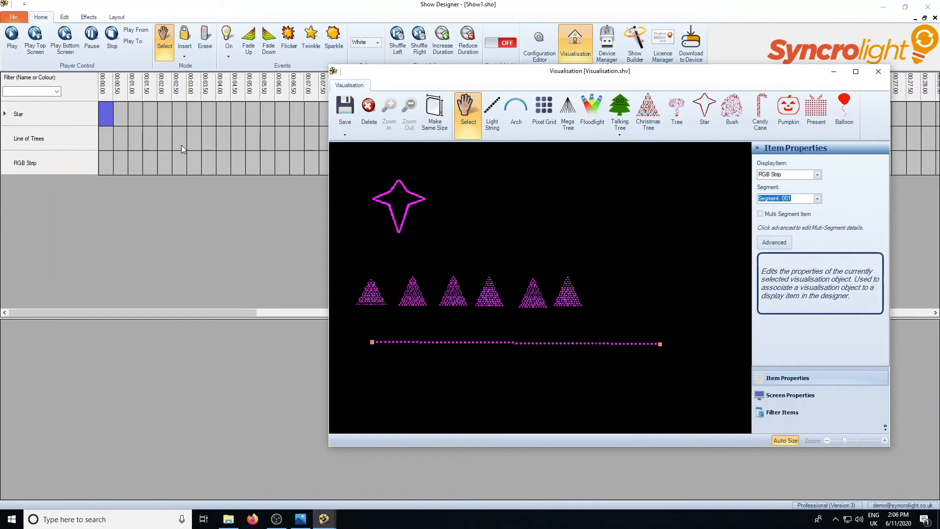
pyautogui.moveTo(140, 138); pyautogui.dragTo(207, 137)
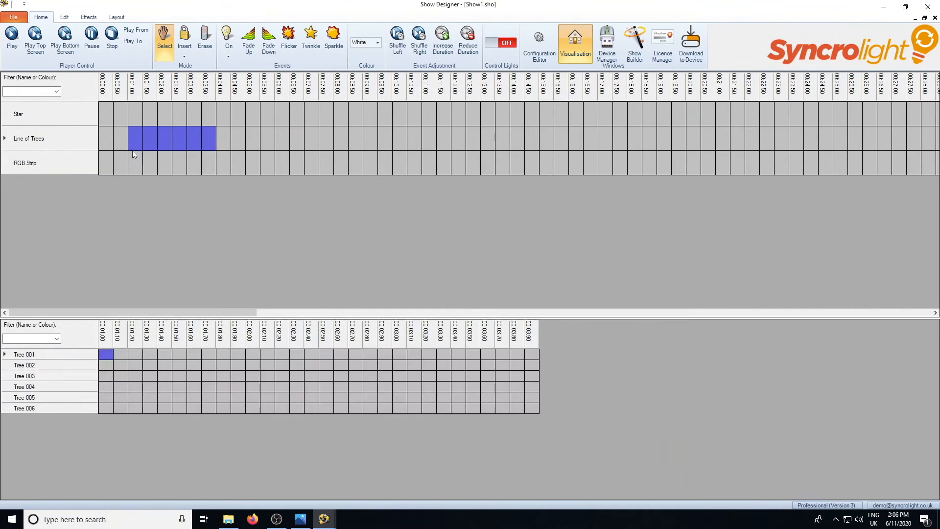
pyautogui.rightClick(188, 145)
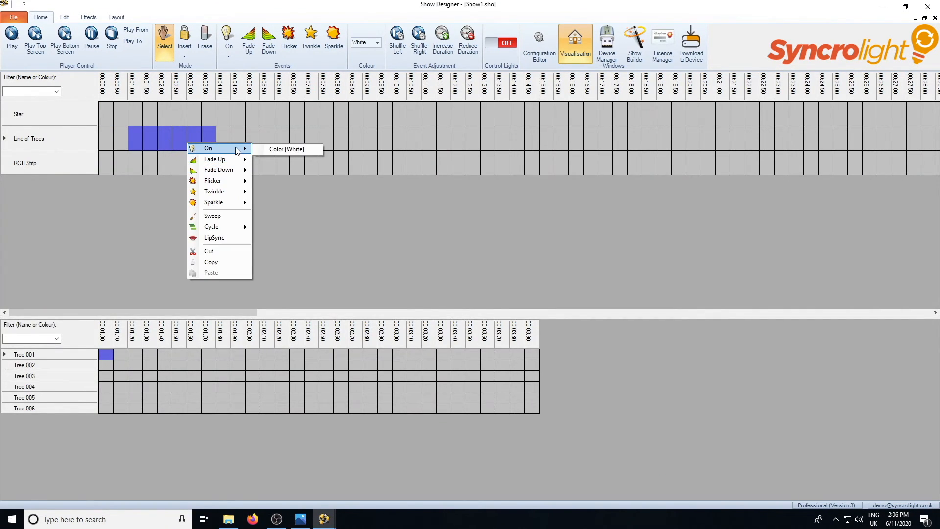
pyautogui.click(276, 148)
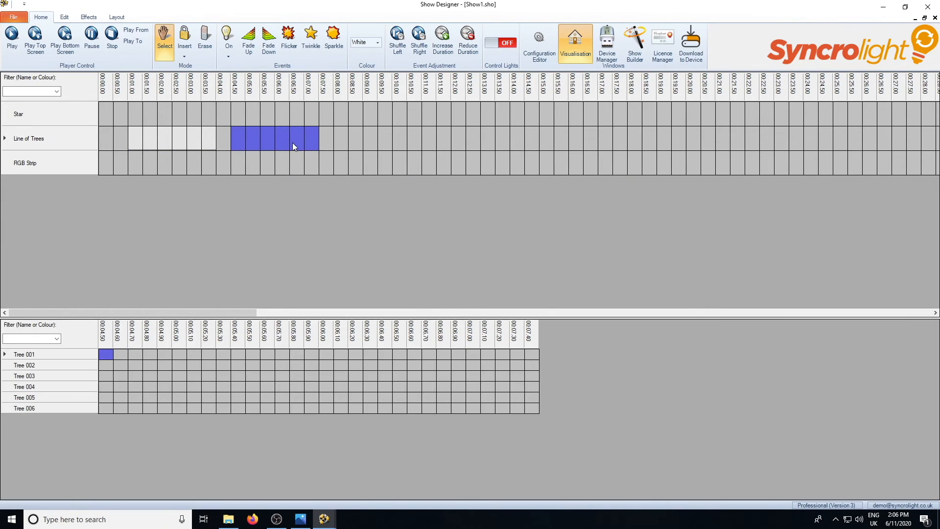
pyautogui.rightClick(293, 143)
pyautogui.moveTo(344, 226)
pyautogui.click(375, 228)
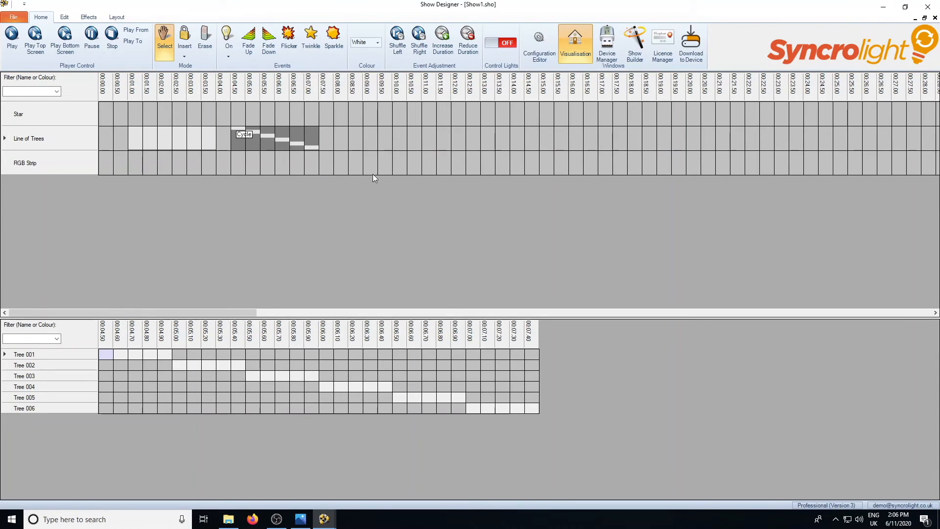
# Set the Star to On in red from 7.5 to 9.0 seconds and in yellow from 9.0 to 10.5 seconds.
pyautogui.moveTo(332, 113); pyautogui.dragTo(351, 112)
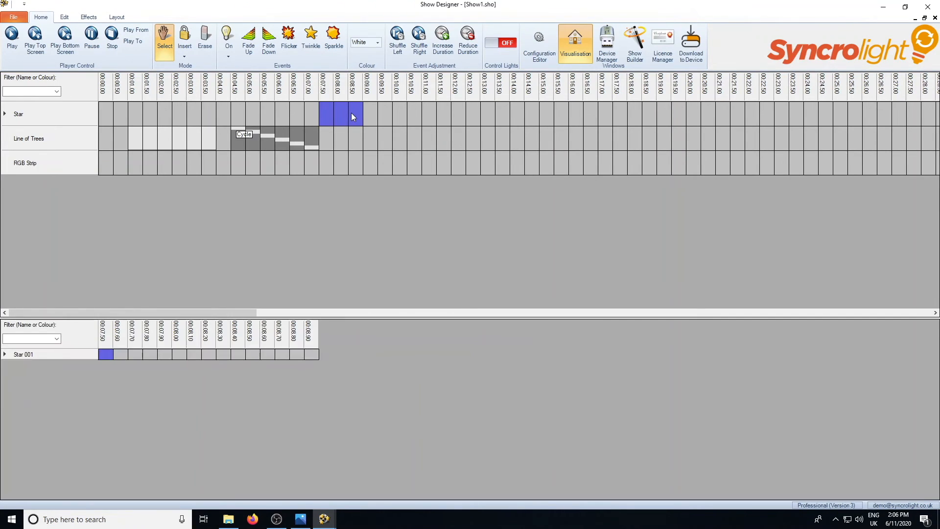
pyautogui.rightClick(352, 112)
pyautogui.moveTo(381, 121)
pyautogui.click(443, 120)
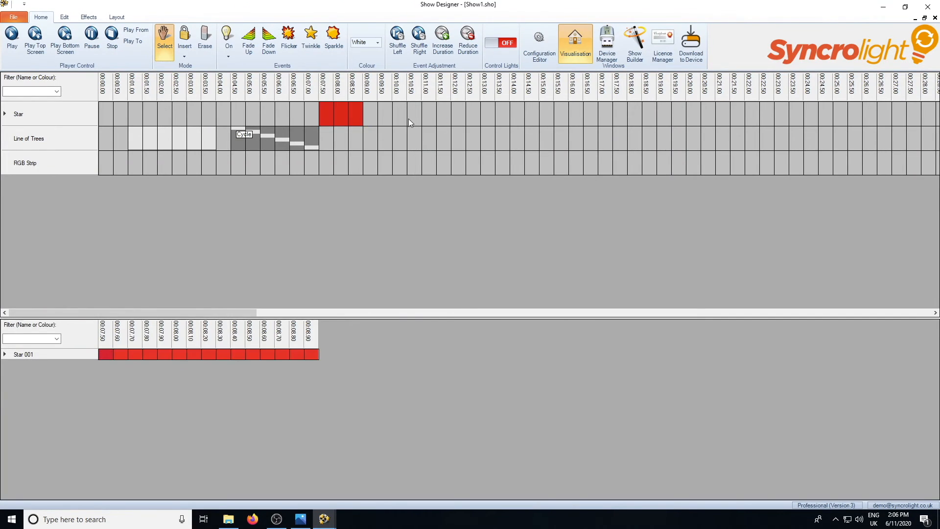
pyautogui.moveTo(383, 116); pyautogui.dragTo(401, 117)
pyautogui.rightClick(401, 117)
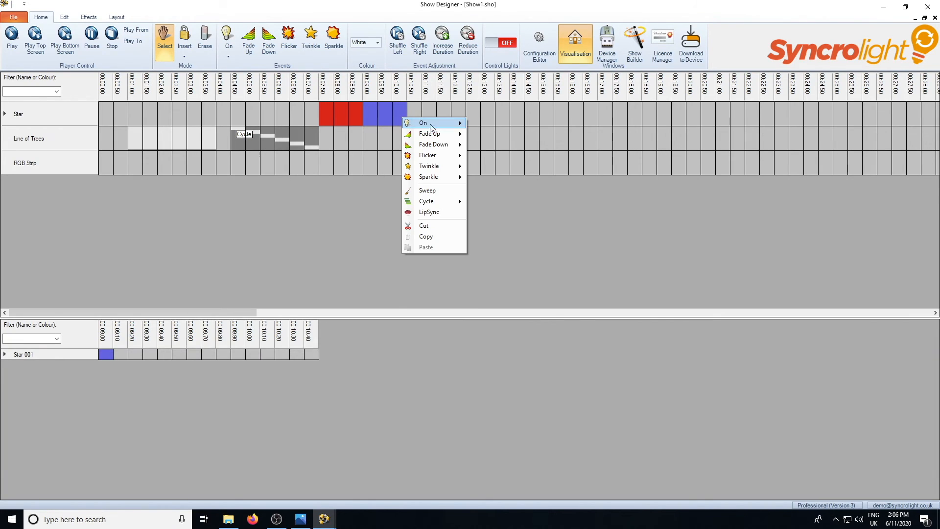
pyautogui.moveTo(431, 123)
pyautogui.click(507, 135)
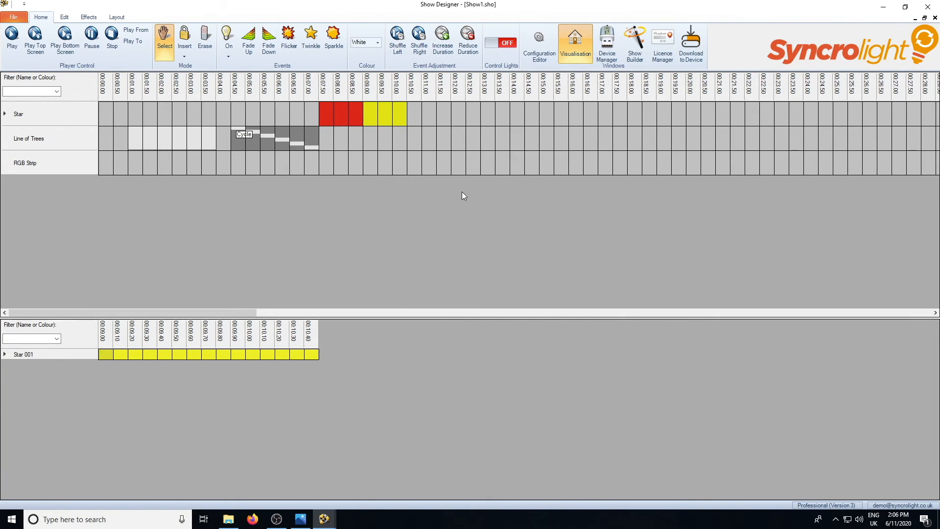
# Set the RGB Strip to On in green from 10.5 to 13.5 seconds.
pyautogui.moveTo(418, 168); pyautogui.dragTo(481, 161)
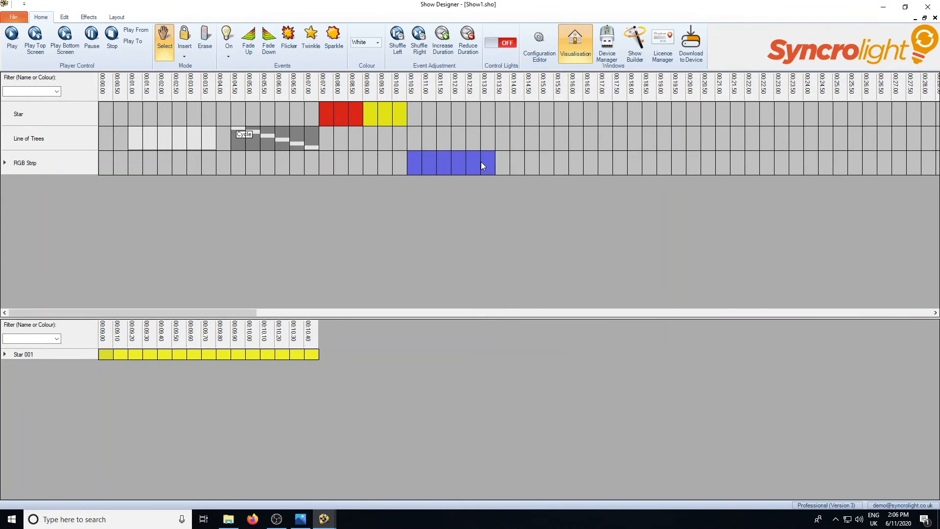
pyautogui.rightClick(481, 163)
pyautogui.moveTo(505, 169)
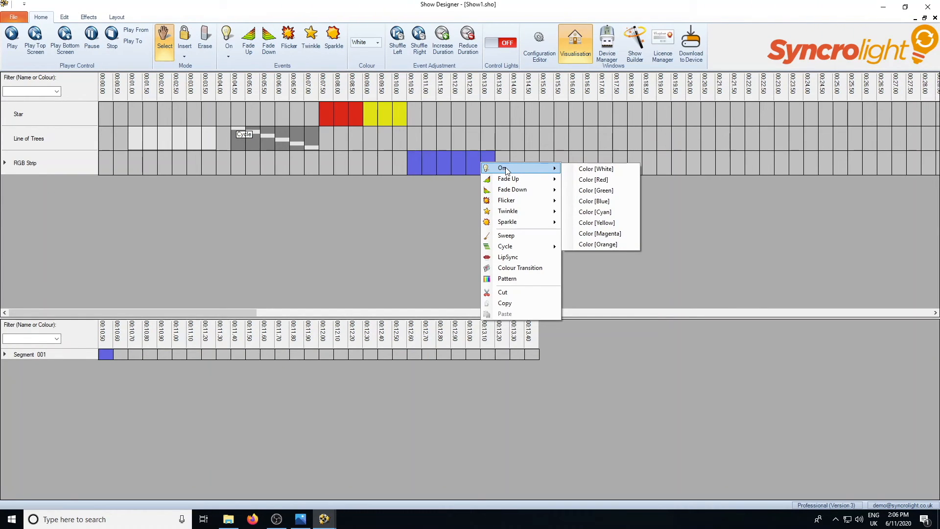
pyautogui.click(599, 190)
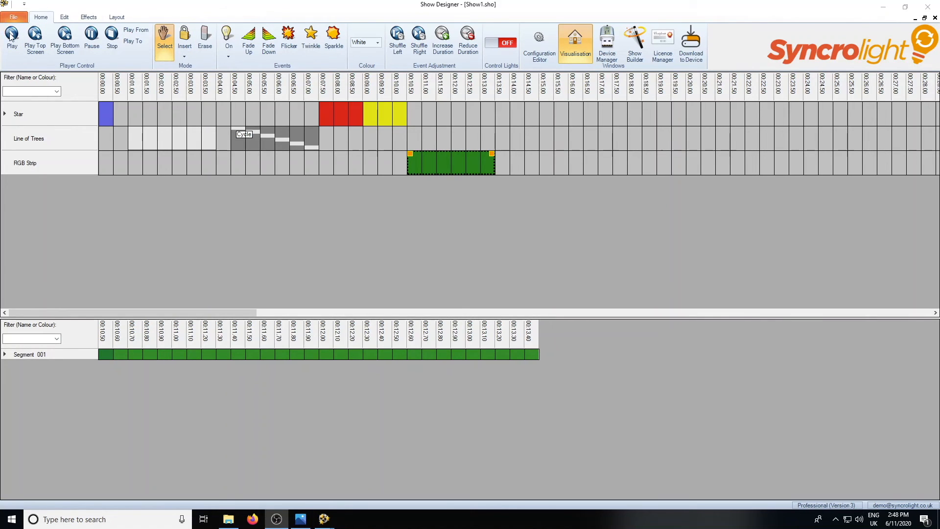
# Play the show from the beginning to preview all the effects in the visualisation, and stop playback after the green strip.
pyautogui.click(11, 36)
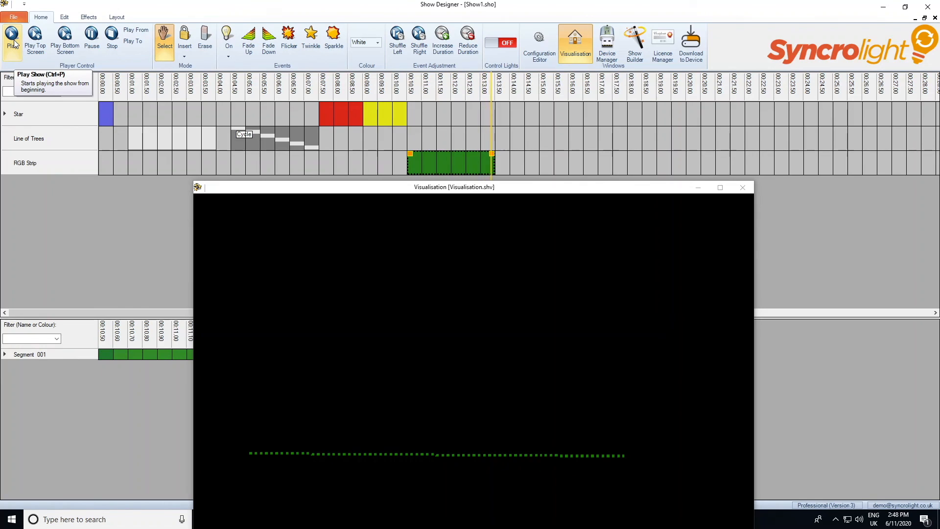
pyautogui.click(112, 39)
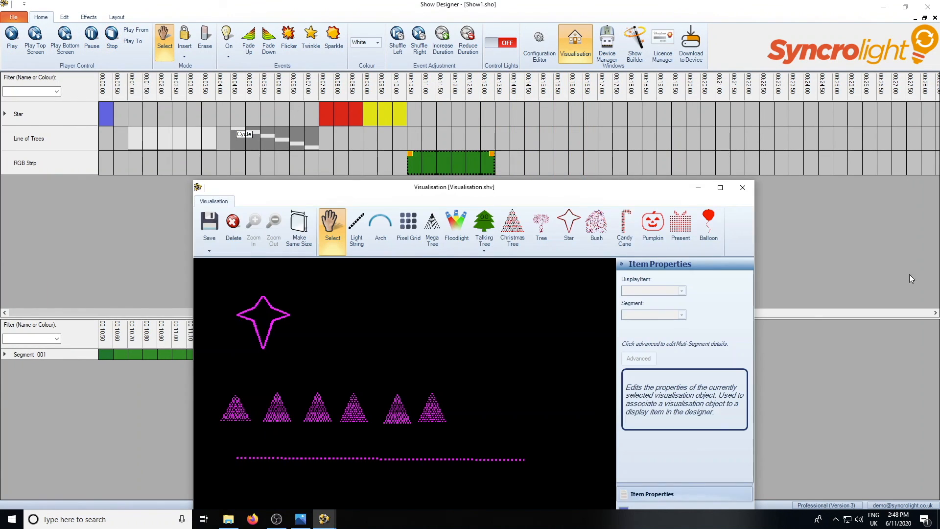